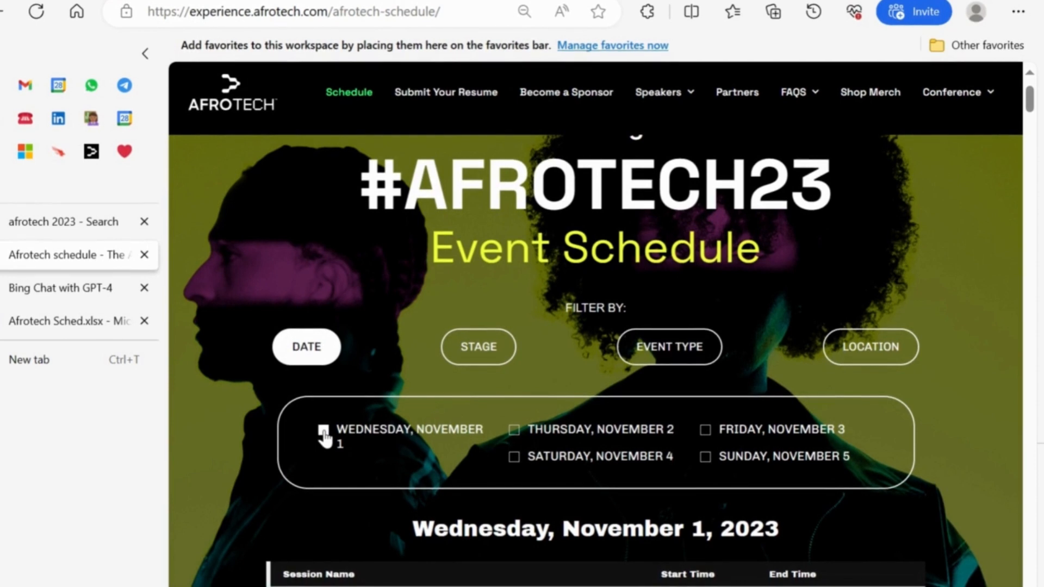
# - Filter the AfroTech event schedule to Wednesday, November 1 and copy the filtered page's address into the Bing Chat message
pyautogui.click(323, 430)
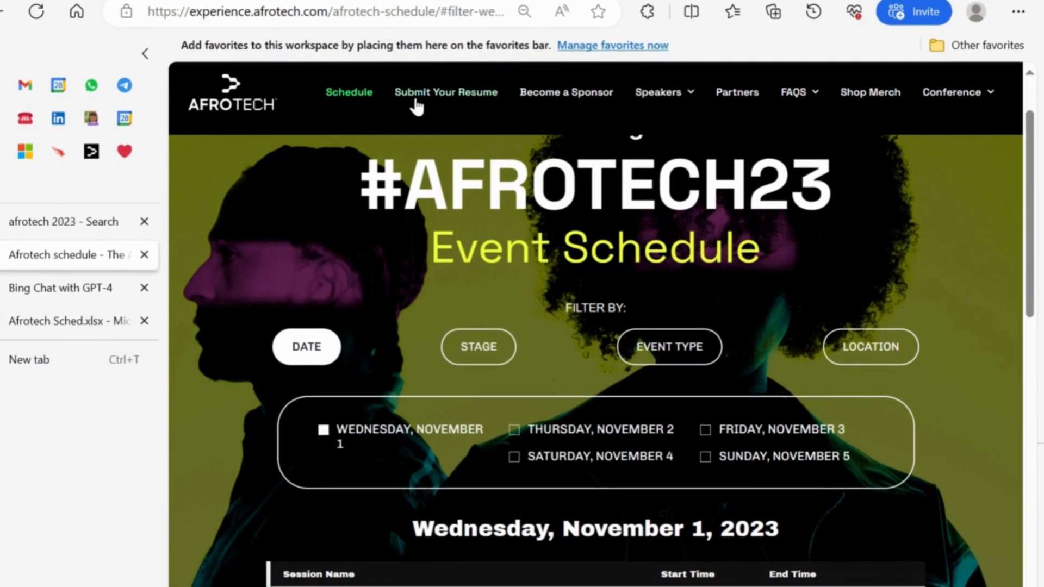
pyautogui.doubleClick(466, 11)
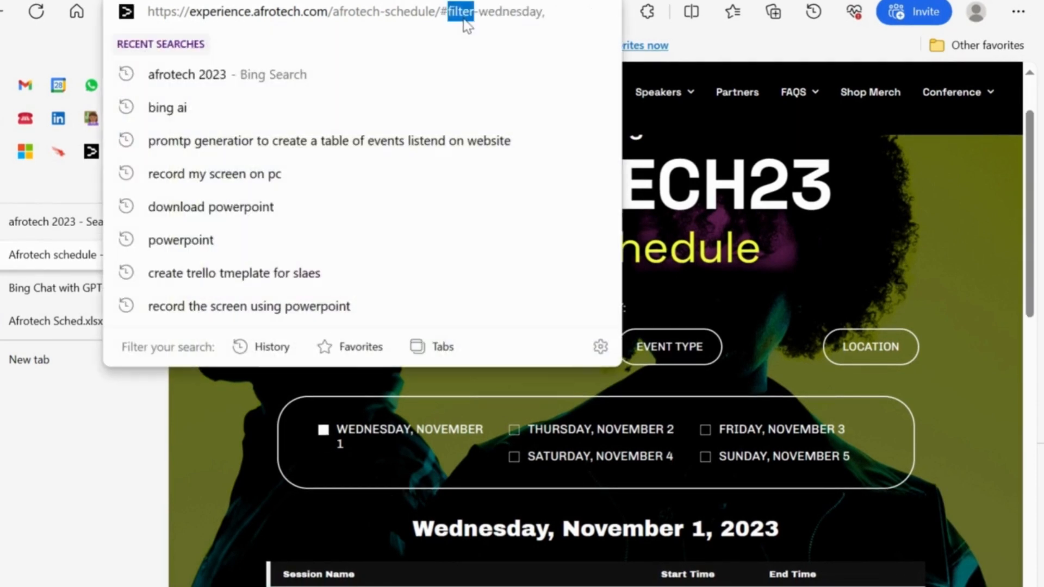
pyautogui.click(464, 20)
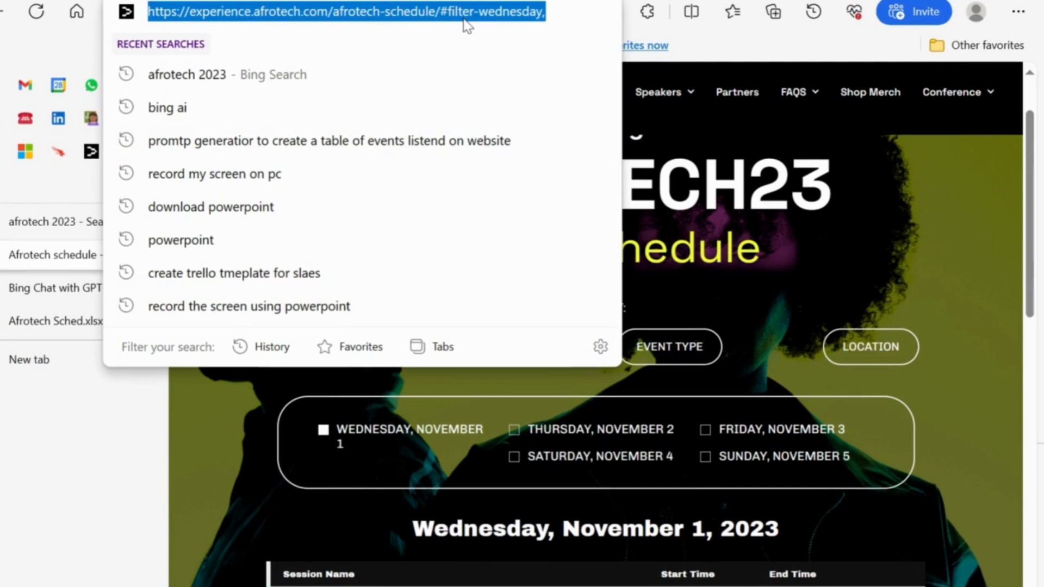
pyautogui.click(243, 437)
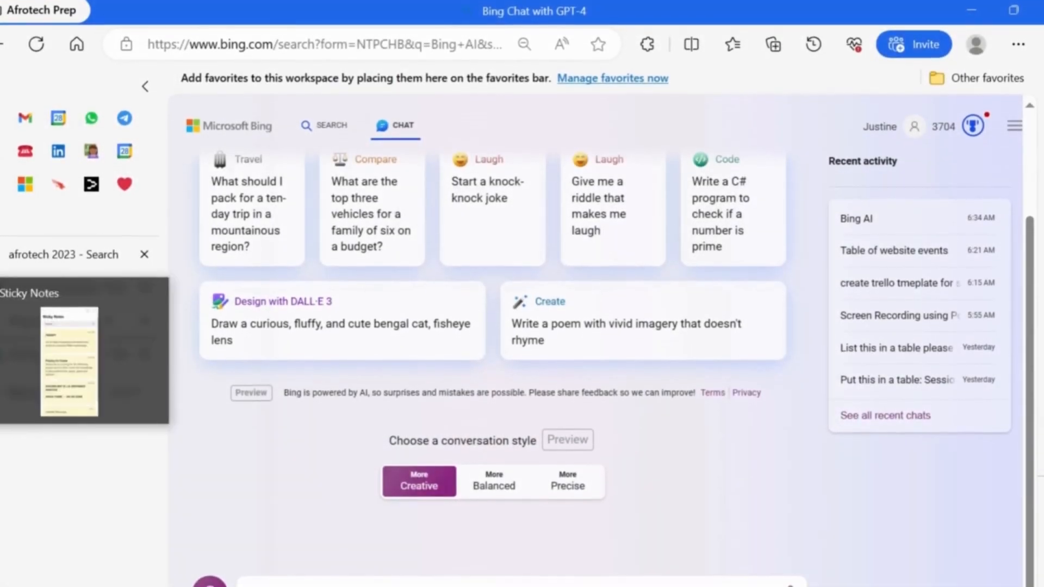
# - Copy the entire text of the PROMPT note from Sticky Notes and close the notes list
pyautogui.click(1, 384)
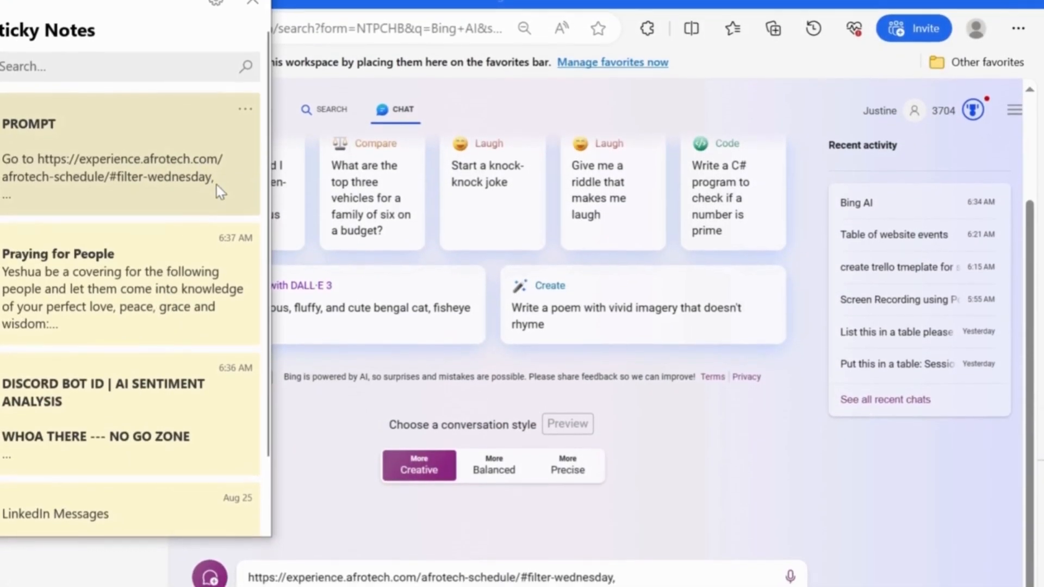
pyautogui.doubleClick(216, 176)
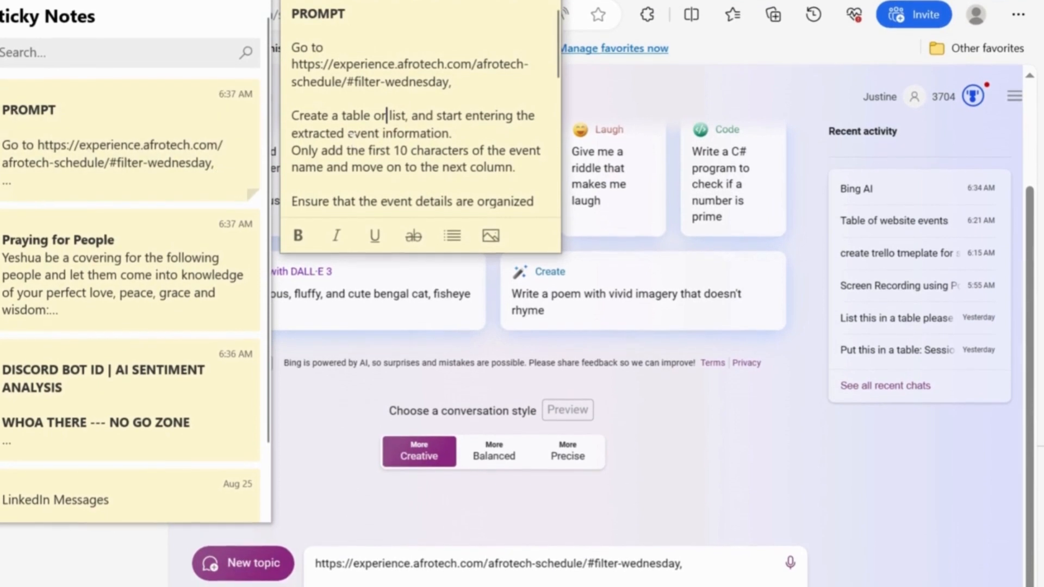
pyautogui.hotkey('ctrl', 'a')
pyautogui.hotkey('ctrl', 'c')
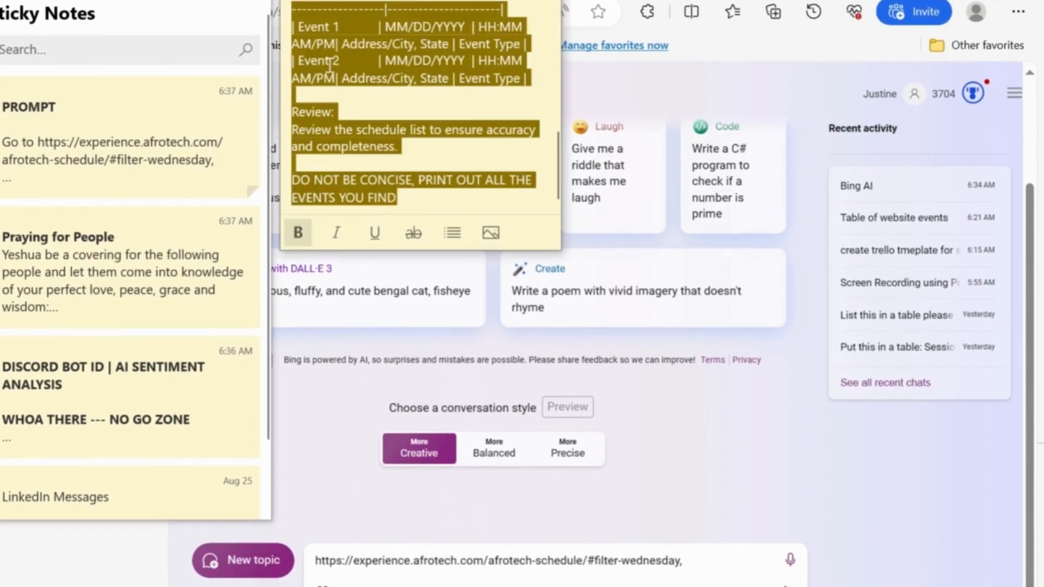
pyautogui.click(438, 77)
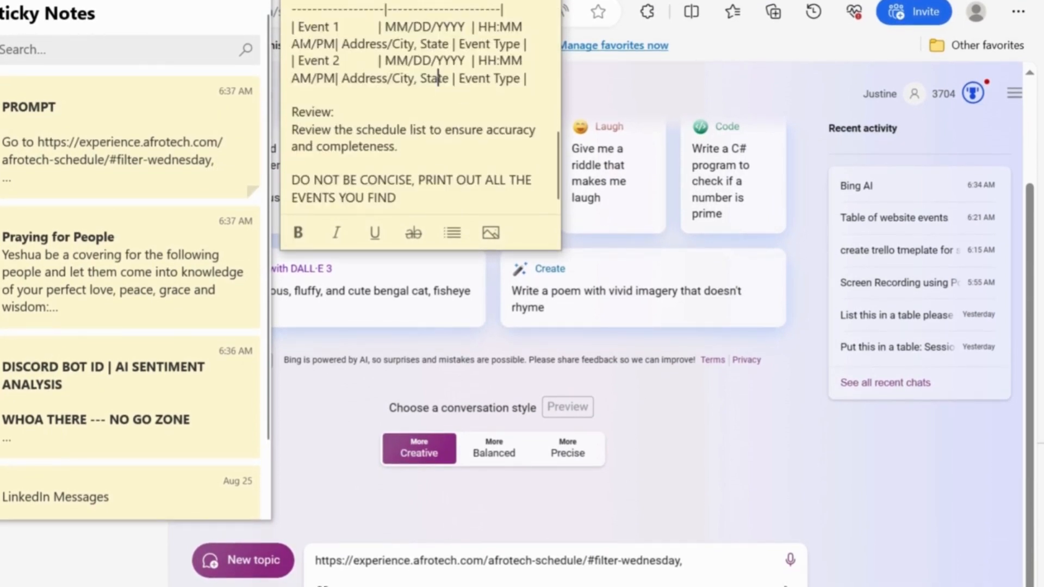
pyautogui.click(263, 3)
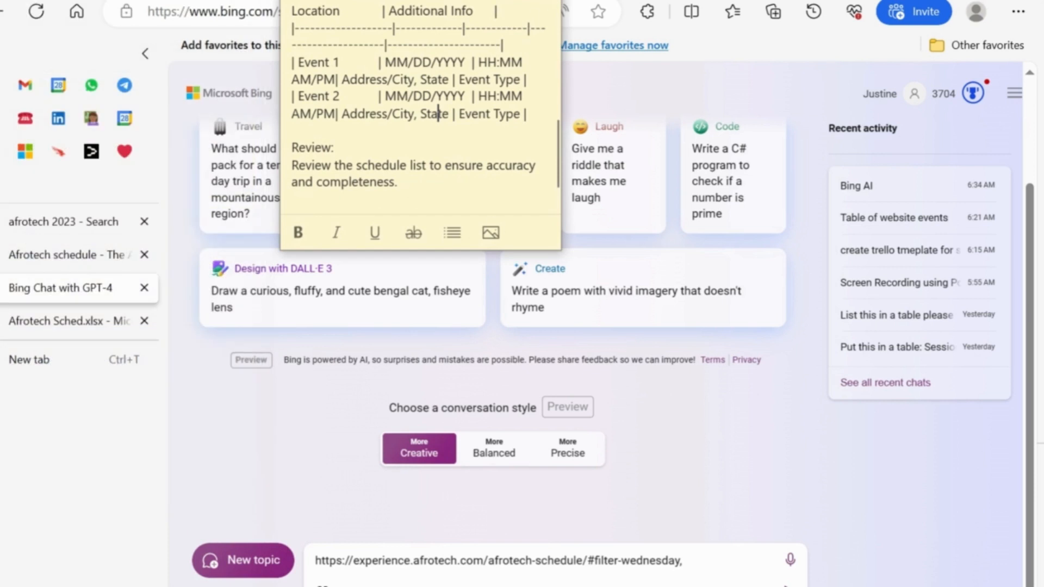
# - Paste the copied prompt into the Bing Chat message, two lines below the schedule address
pyautogui.click(741, 571)
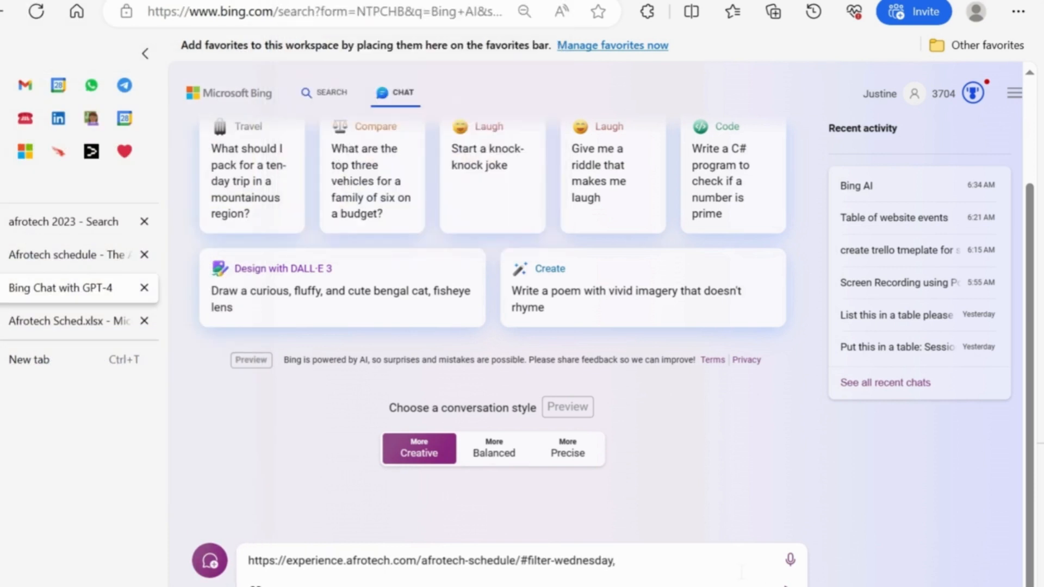
pyautogui.hotkey('shift', 'Return')
pyautogui.hotkey('shift', 'Return')
pyautogui.hotkey('ctrl', 'v')
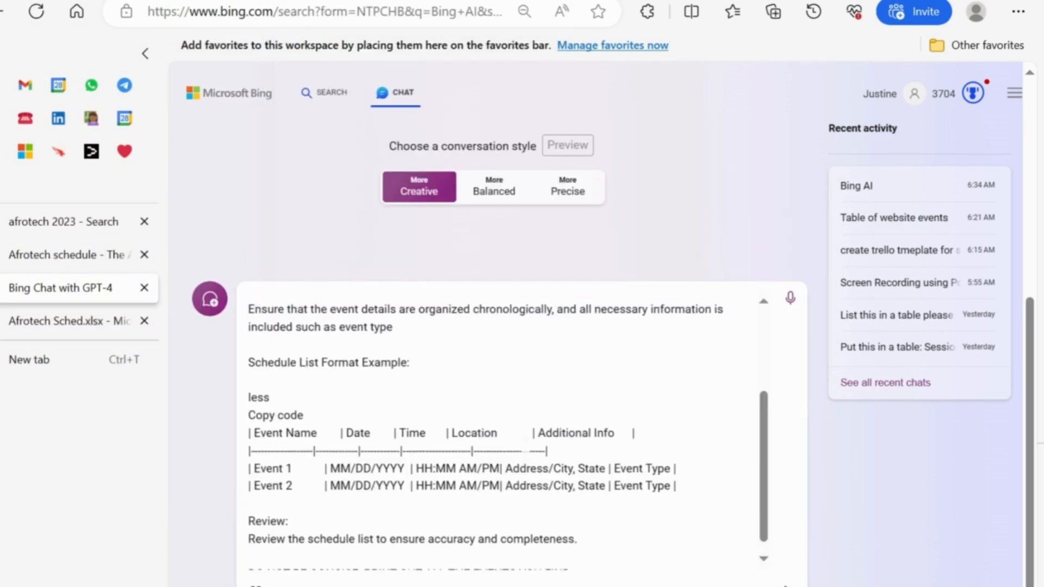
# - Delete the duplicate address line and the PROMPT heading from the start of the chat message
pyautogui.moveTo(615, 298); pyautogui.dragTo(247, 298)
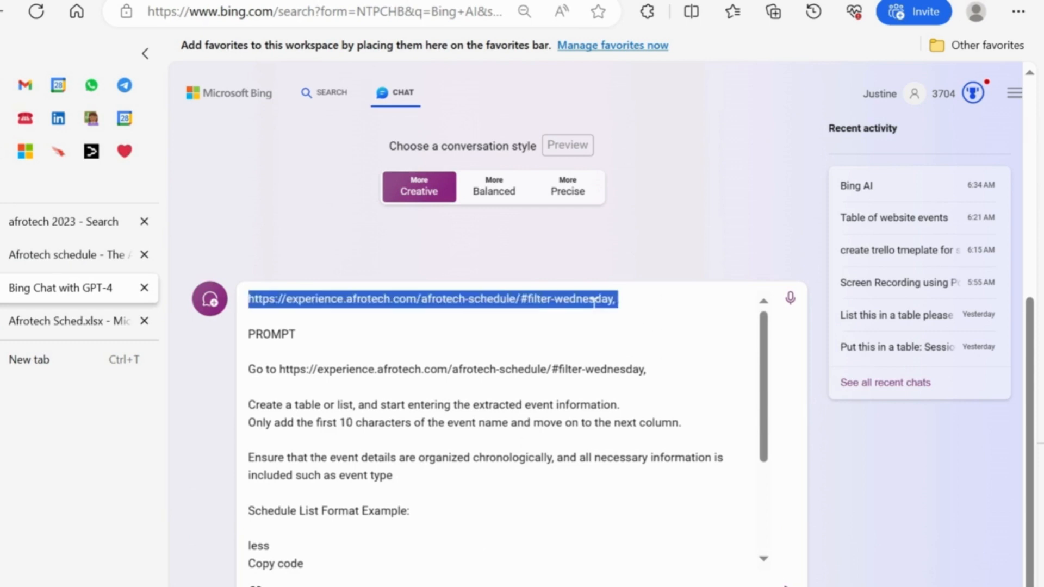
pyautogui.press('BackSpace')
pyautogui.doubleClick(258, 317)
pyautogui.press('BackSpace')
pyautogui.press('BackSpace')
pyautogui.press('BackSpace')
pyautogui.press('BackSpace')
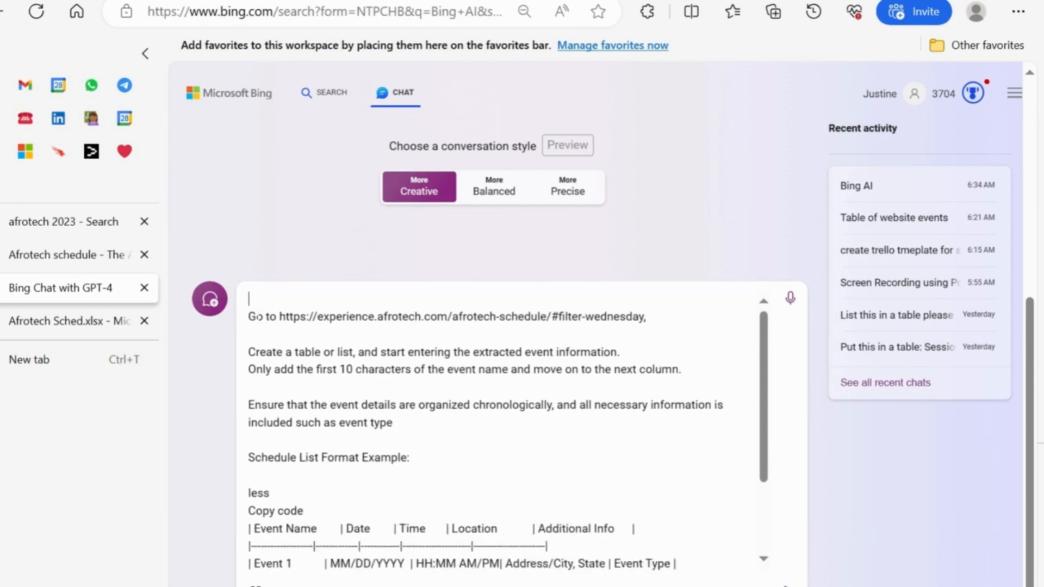
# - Check the schedule list format example near the end of the prompt and send the message
pyautogui.scroll(-2, 578, 416)
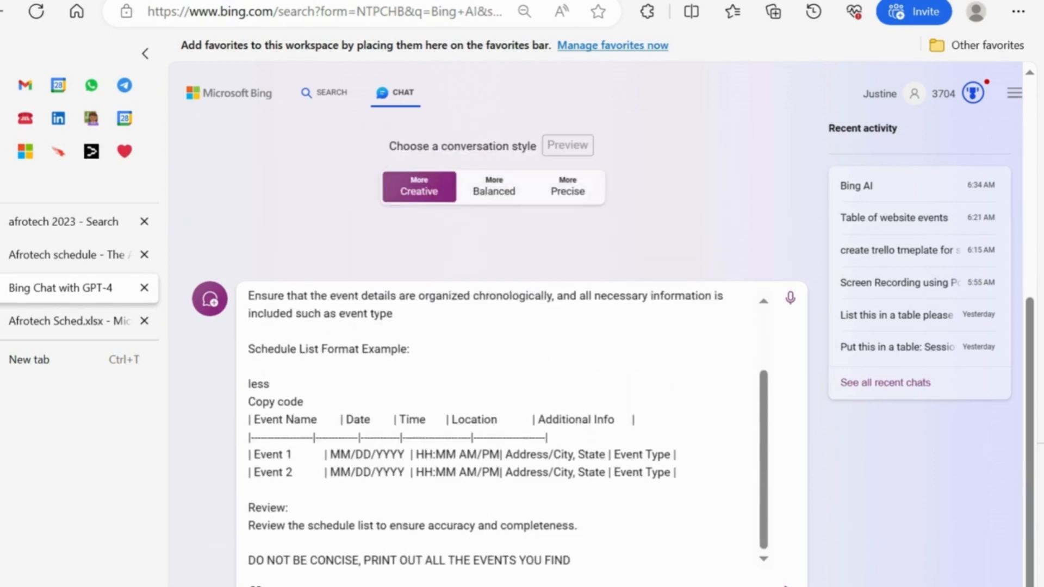
pyautogui.tripleClick(639, 454)
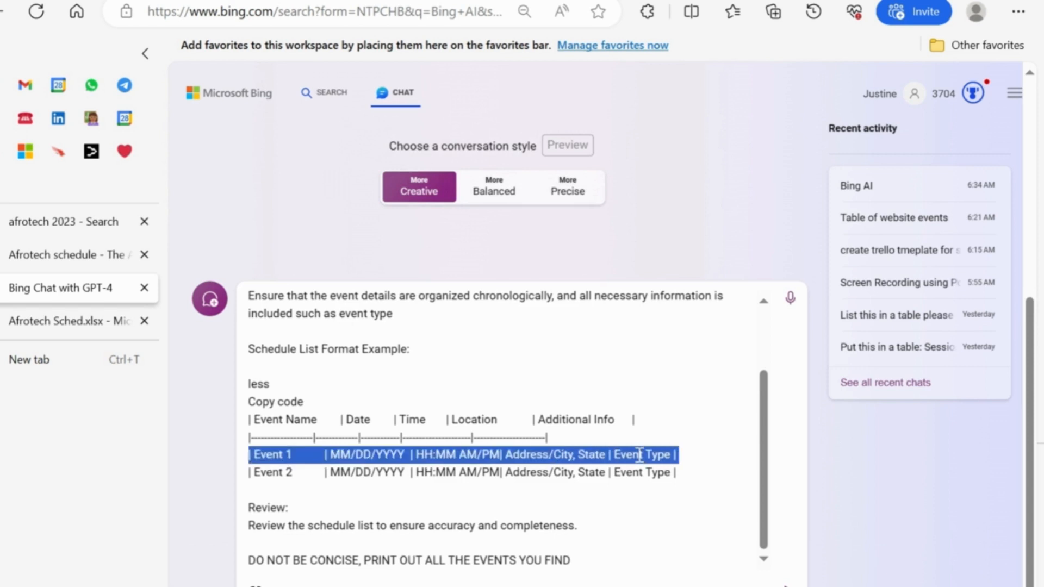
pyautogui.click(639, 455)
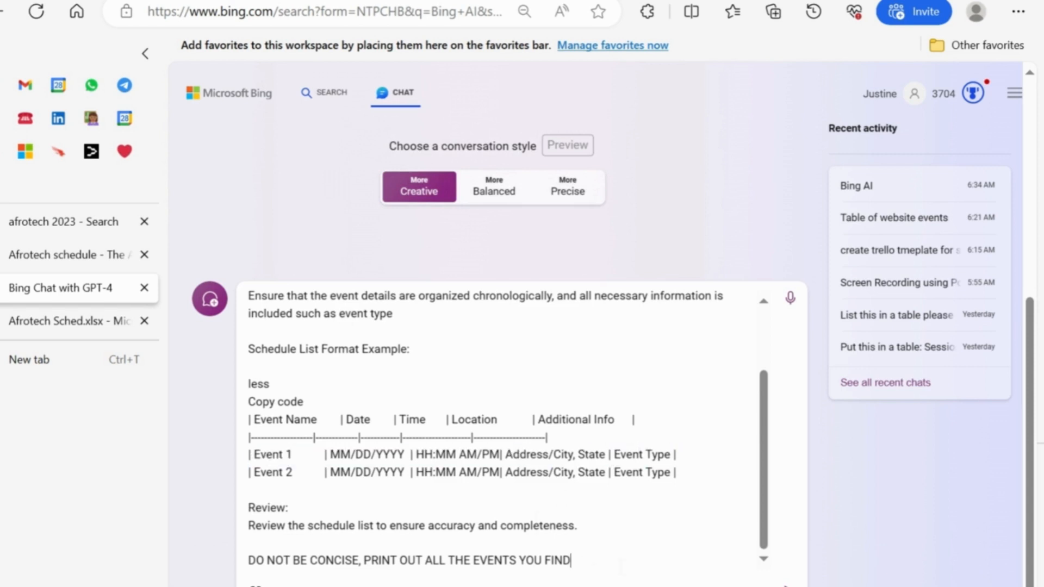
pyautogui.press('Return')
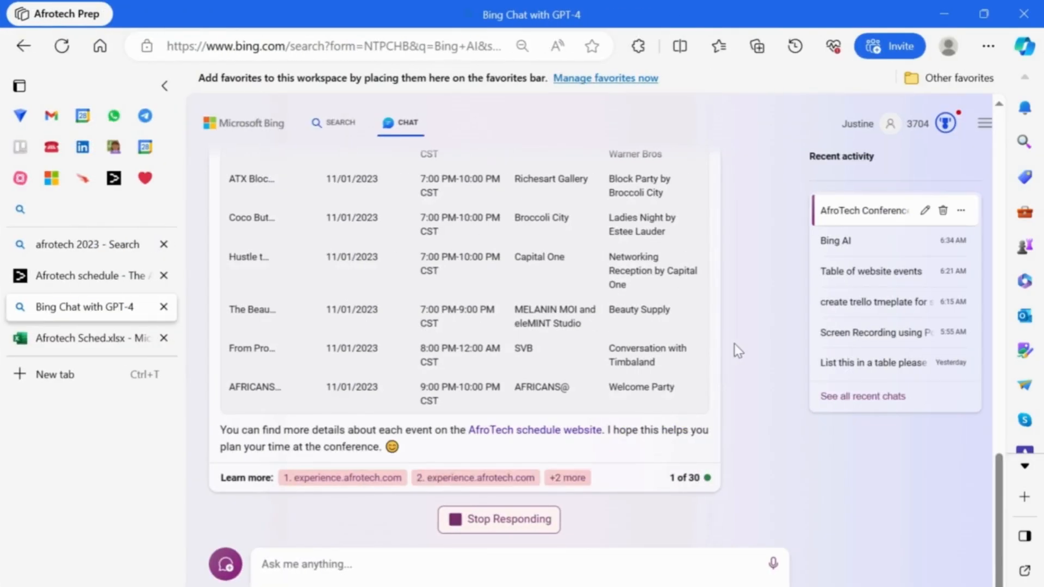
# - Open the generated AfroTech schedule table for editing in Excel
pyautogui.scroll(6, 737, 351)
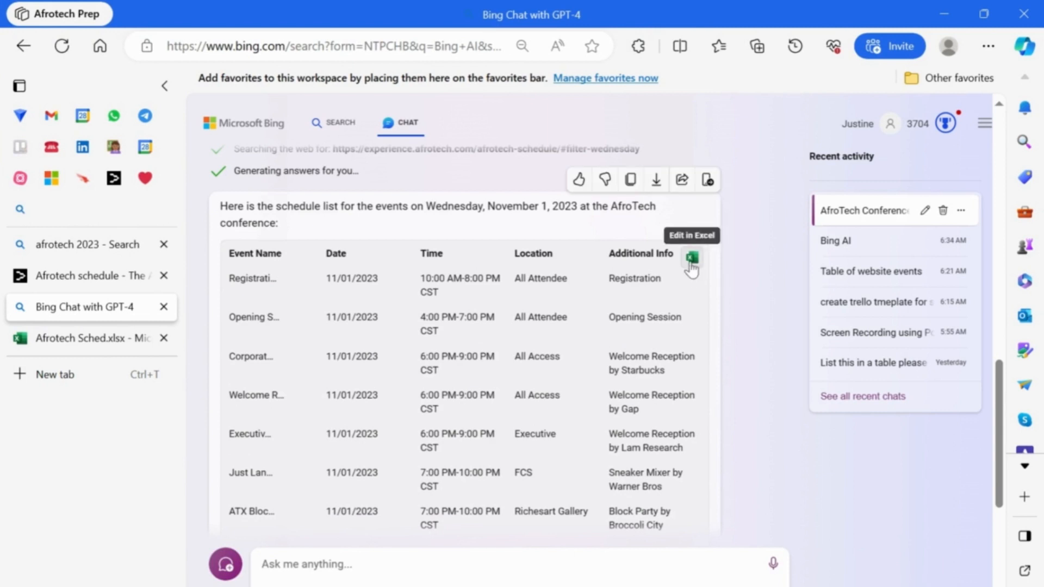
pyautogui.click(692, 257)
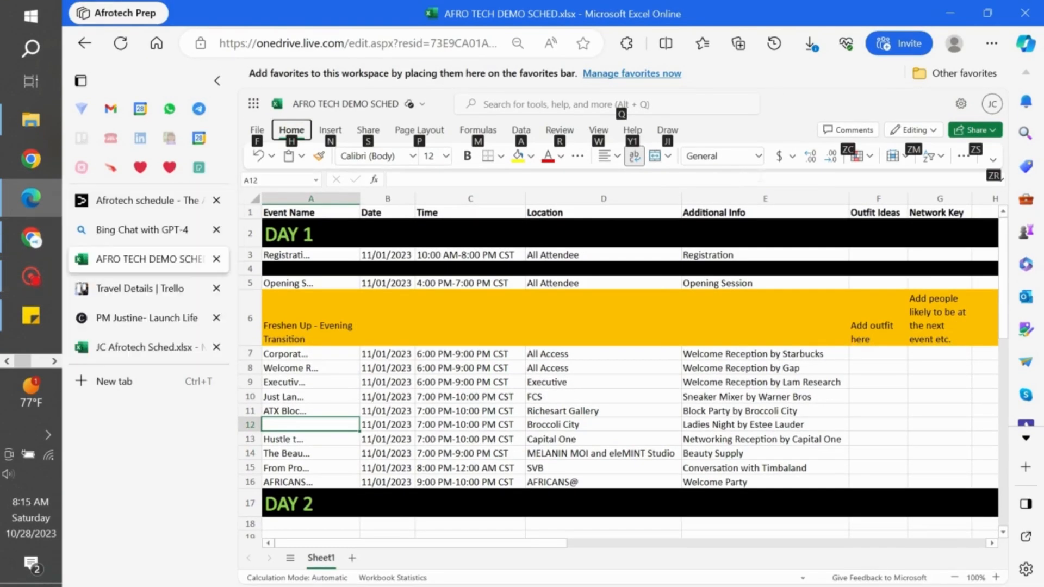
pyautogui.click(761, 179)
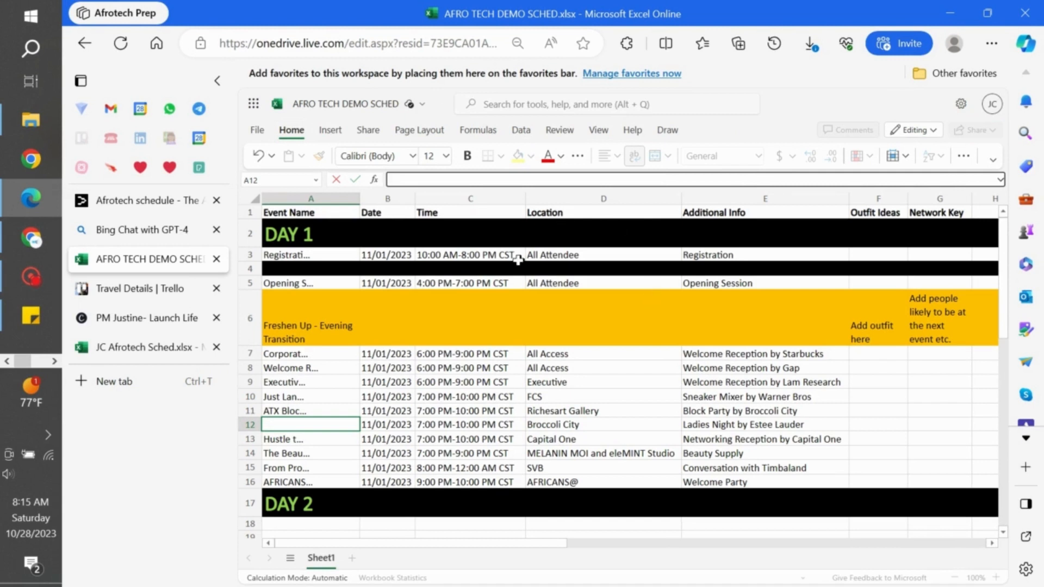
pyautogui.click(278, 228)
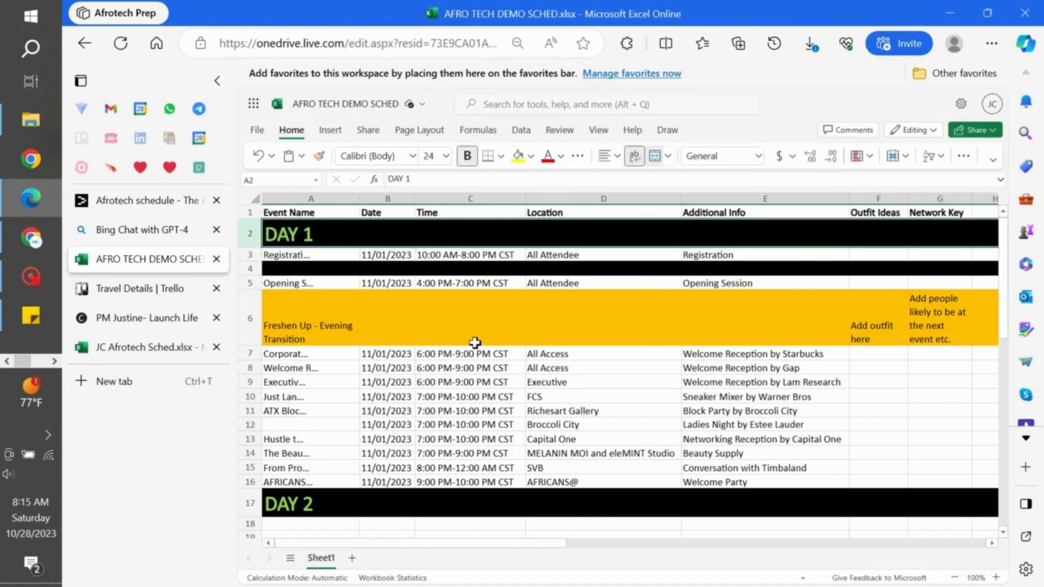
pyautogui.click(994, 131)
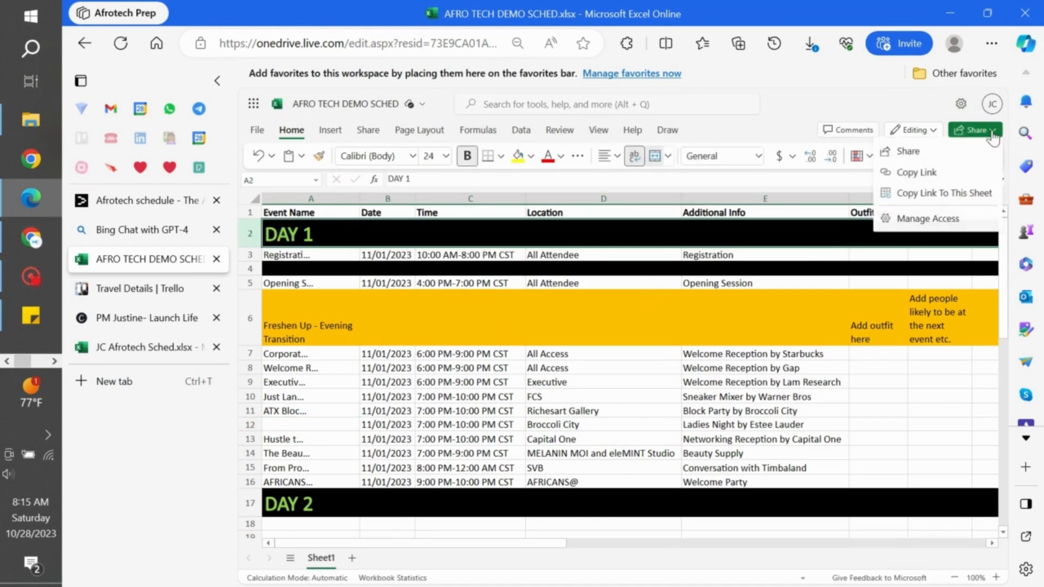
pyautogui.click(931, 132)
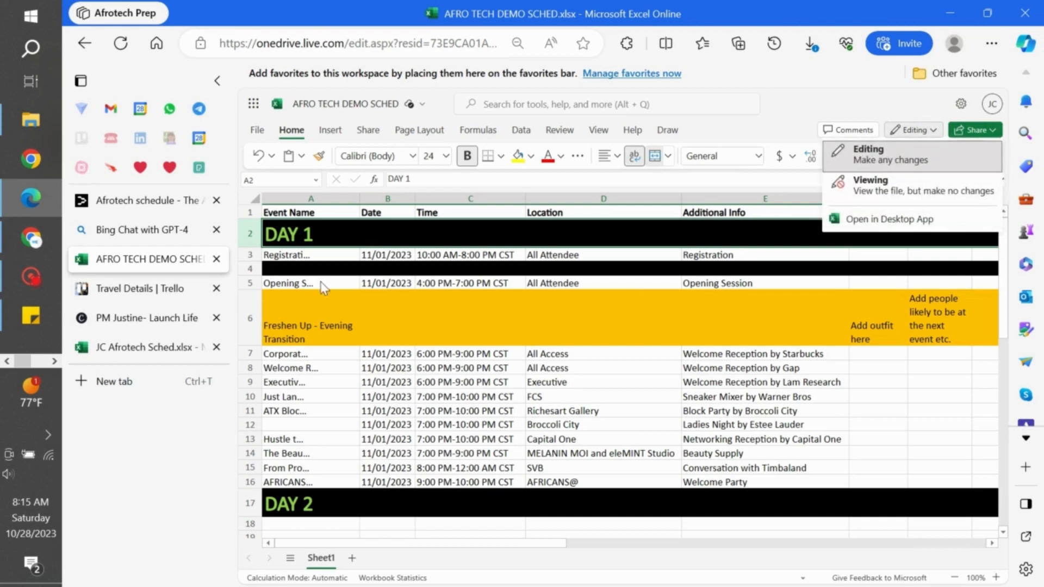
pyautogui.click(258, 129)
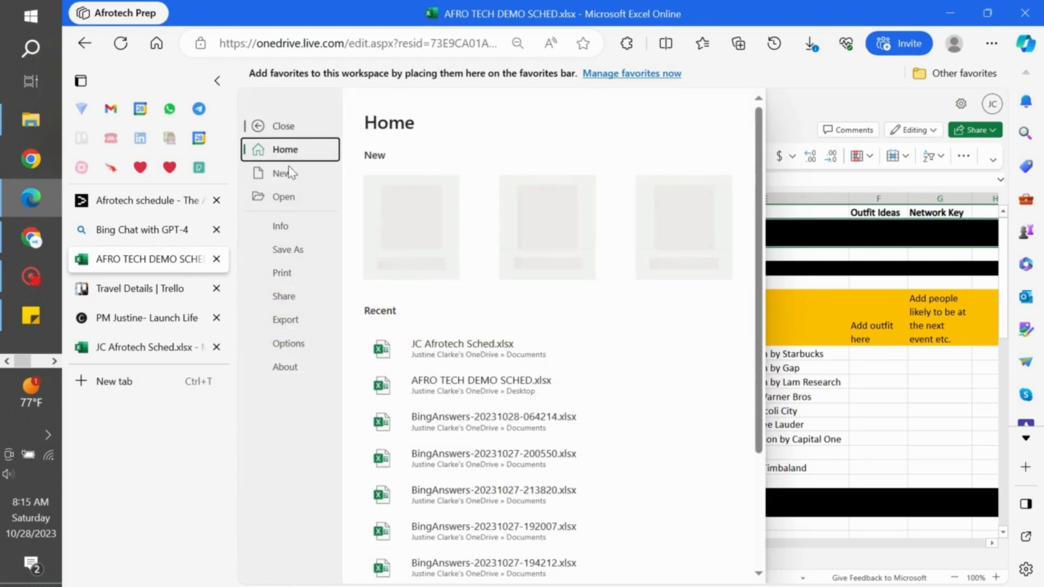
pyautogui.click(275, 128)
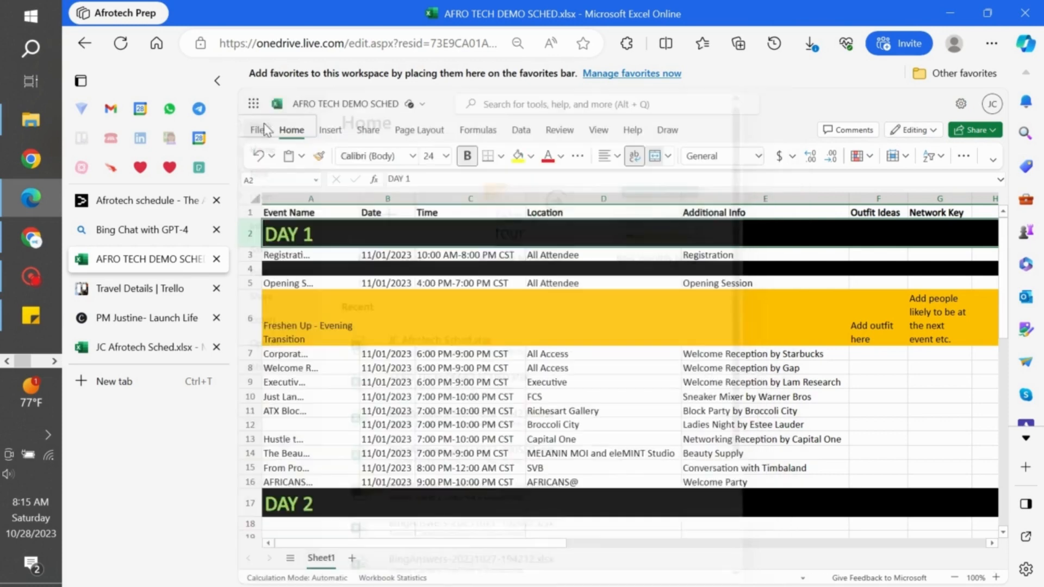
# - Switch to the Notion workspace and add a sub-page titled "AFRO TECH CALENDAR" in the Noteworthy column
pyautogui.click(170, 170)
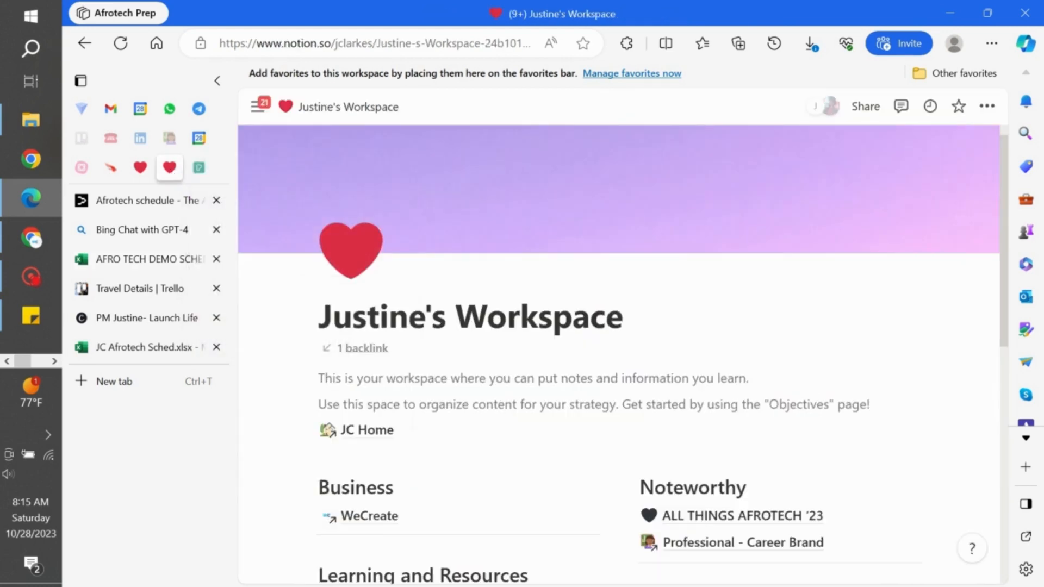
pyautogui.scroll(-5, 424, 430)
pyautogui.moveTo(426, 435)
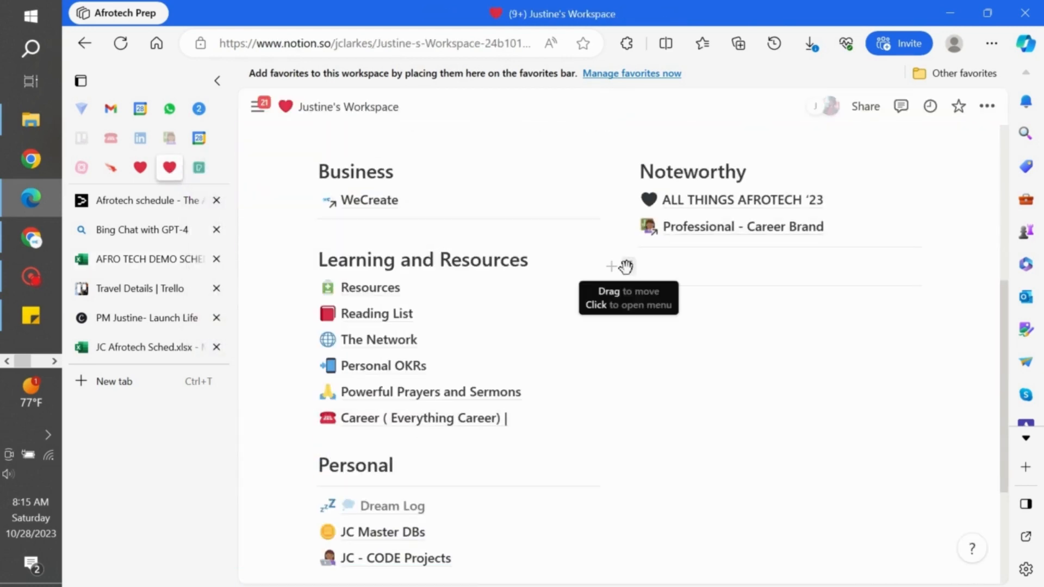
pyautogui.click(611, 266)
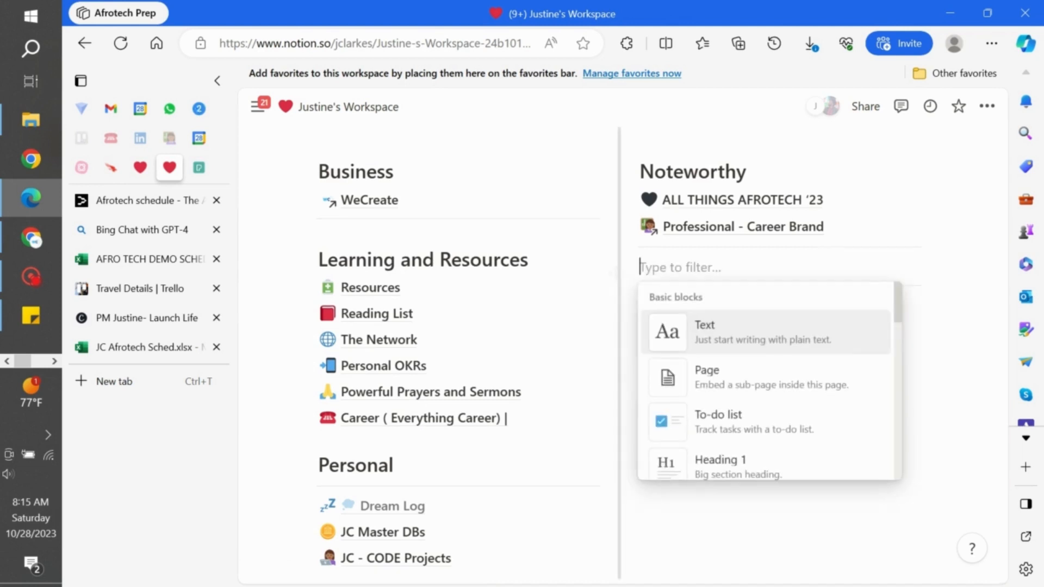
pyautogui.click(718, 384)
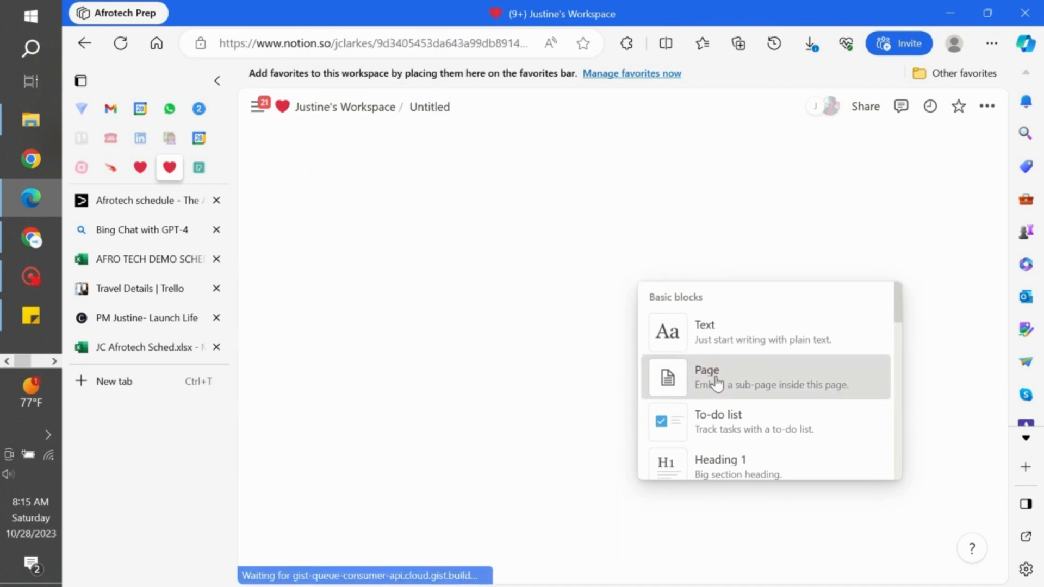
pyautogui.write('a')
pyautogui.press('BackSpace')
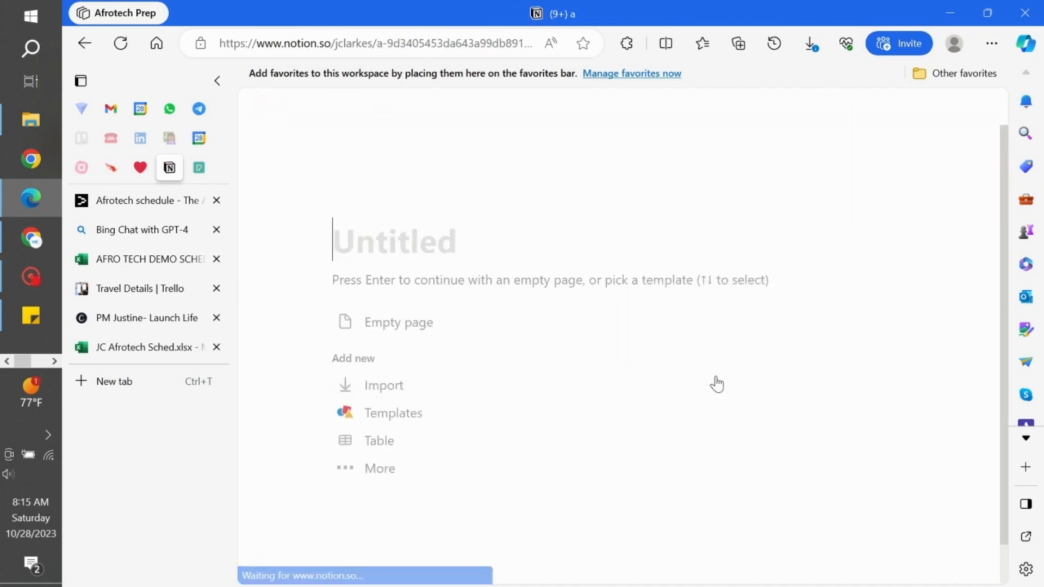
pyautogui.write('AFRO TECH CALENDAR')
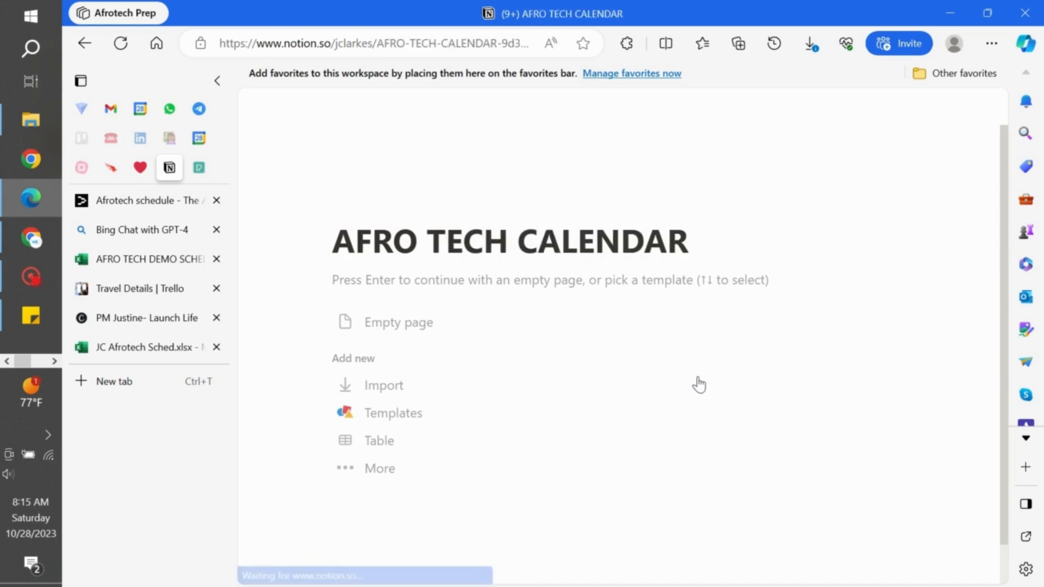
# - Import the AT DEMO SCHED file from the AT Prep folder into the new page using Universal import, and look through the imported table
pyautogui.click(410, 395)
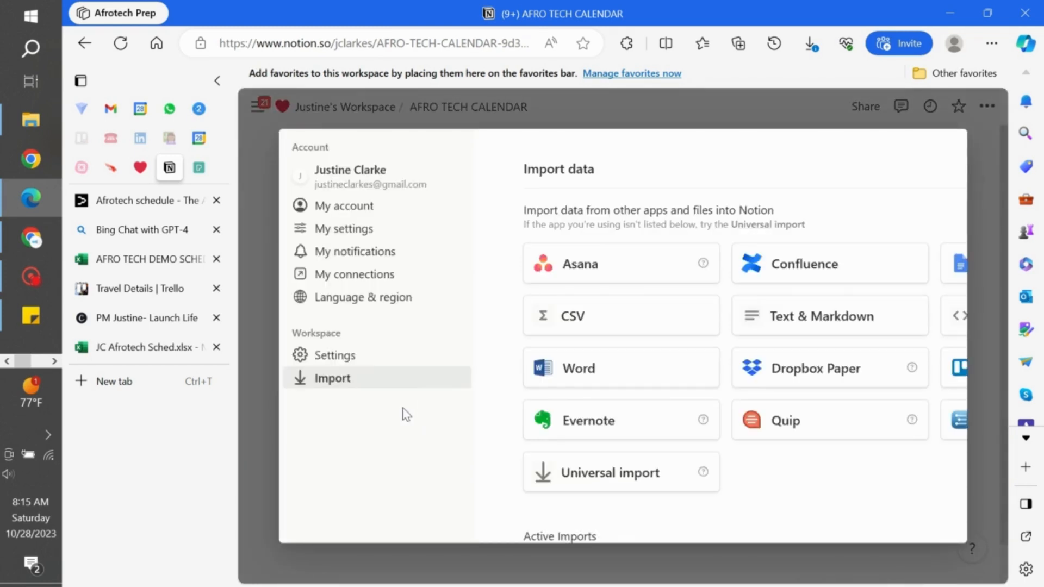
pyautogui.click(592, 485)
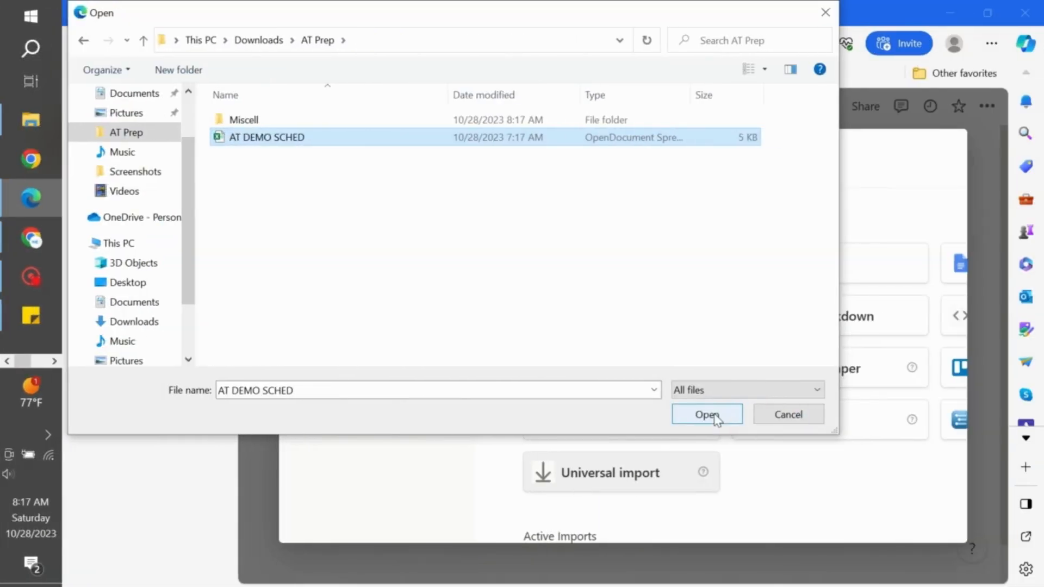
pyautogui.click(706, 413)
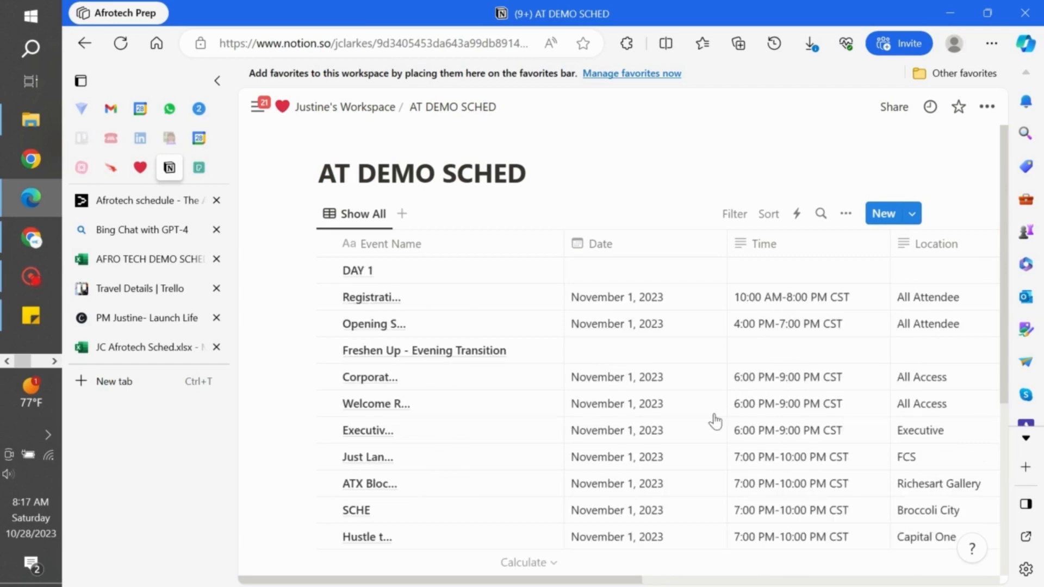
pyautogui.scroll(-5, 715, 421)
pyautogui.scroll(5, 715, 421)
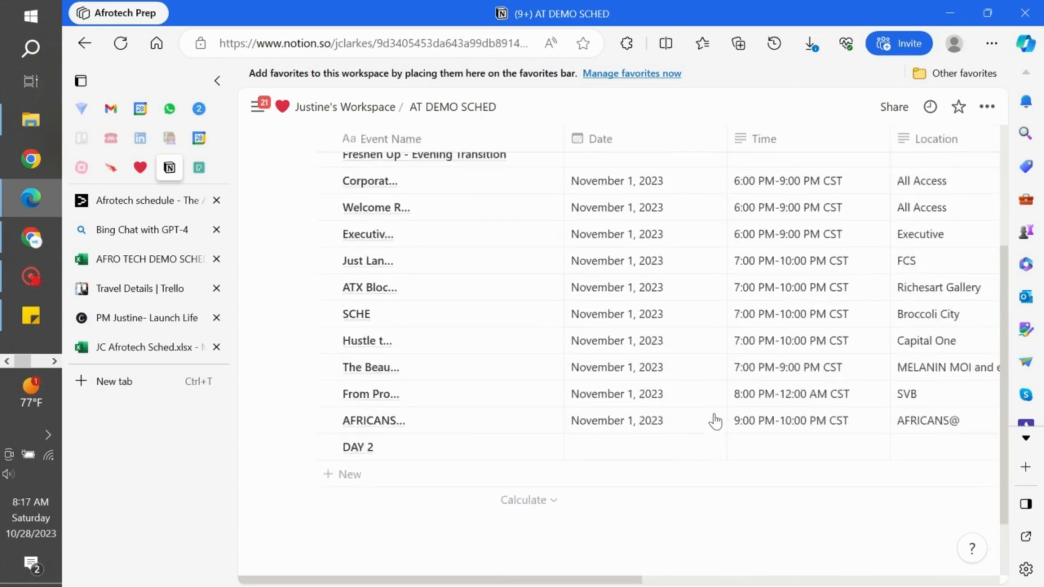
# - Examine the Outfit Ideas and Network Key columns of the imported schedule table, including the outfit placeholder cell
pyautogui.hscroll(10, 713, 419)
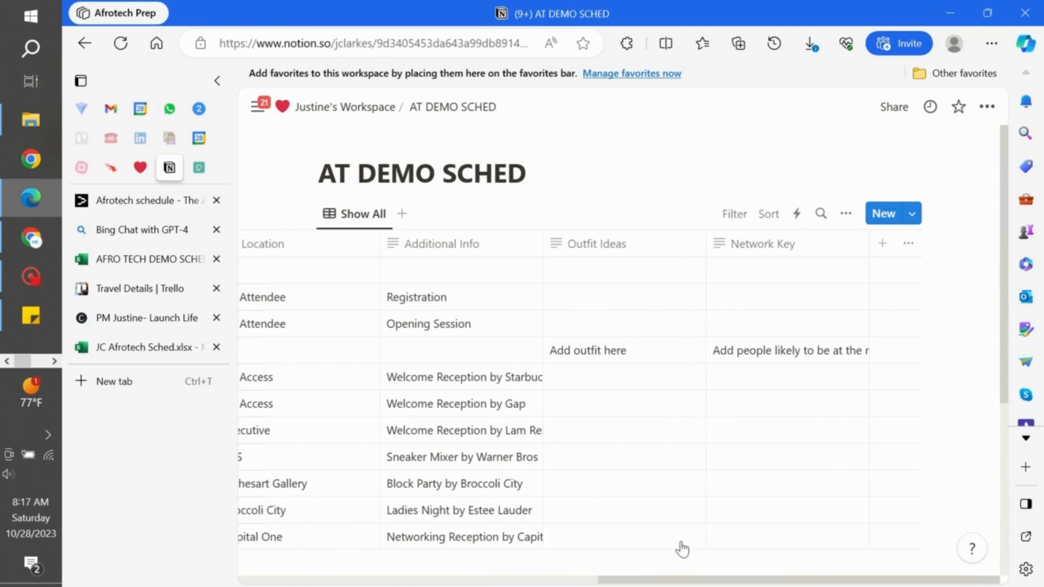
pyautogui.click(585, 357)
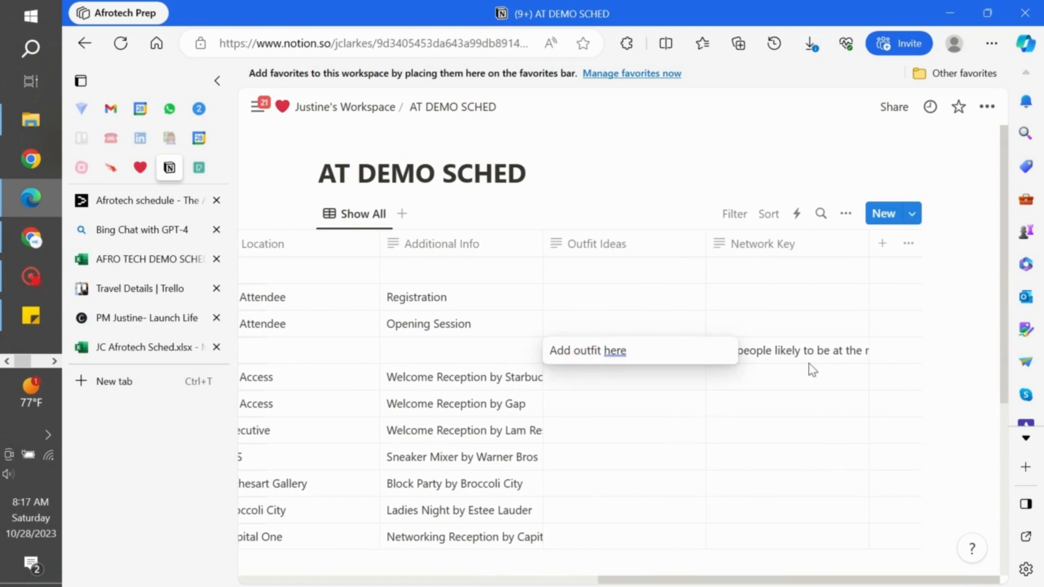
pyautogui.press('Escape')
pyautogui.hscroll(-10, 494, 426)
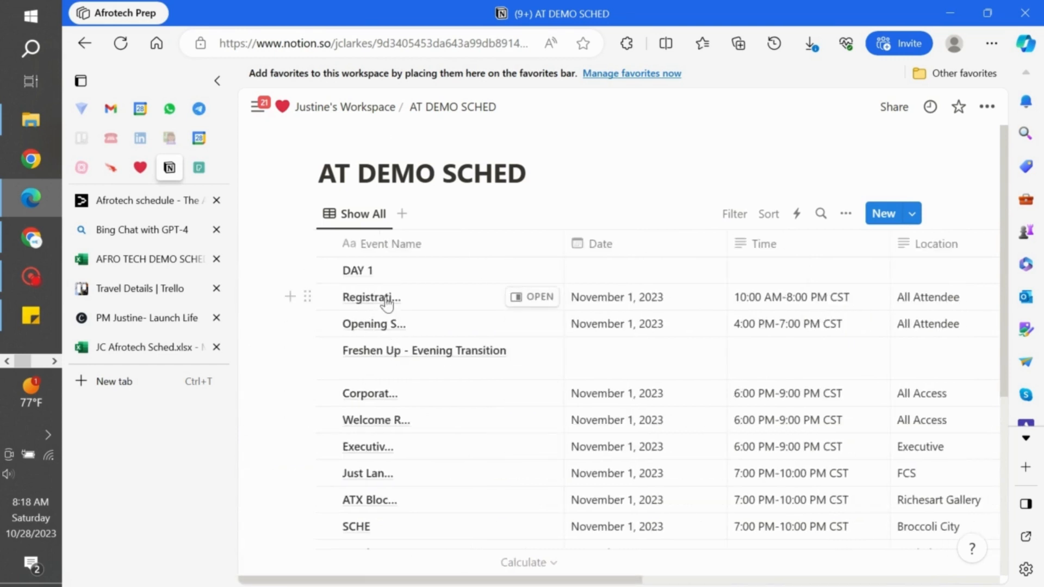
# - Open the Registration event's page from the schedule table and write the note "Arrive at 8am for early sign in"
pyautogui.click(387, 304)
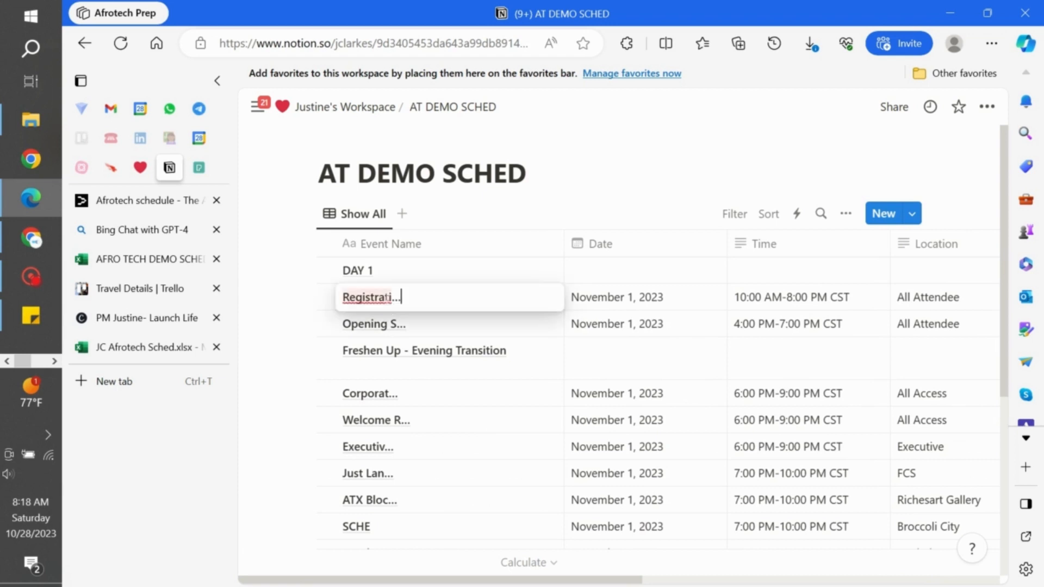
pyautogui.click(336, 308)
pyautogui.click(315, 307)
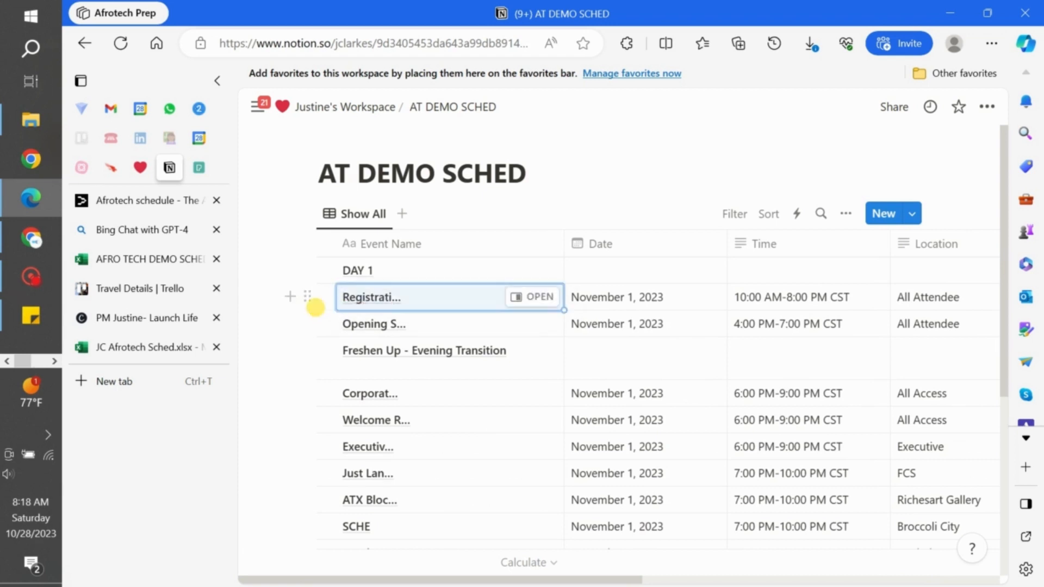
pyautogui.click(550, 302)
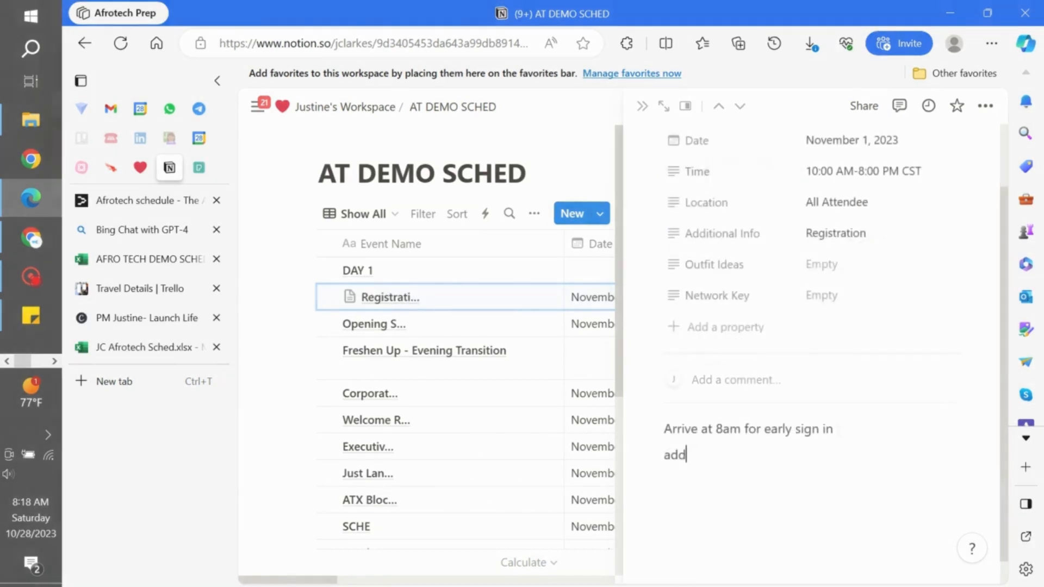
# - Add a second note line reading "Add email confirmation with ticket info" to the Registration page
pyautogui.press('BackSpace')
pyautogui.press('BackSpace')
pyautogui.press('BackSpace')
pyautogui.write('A')
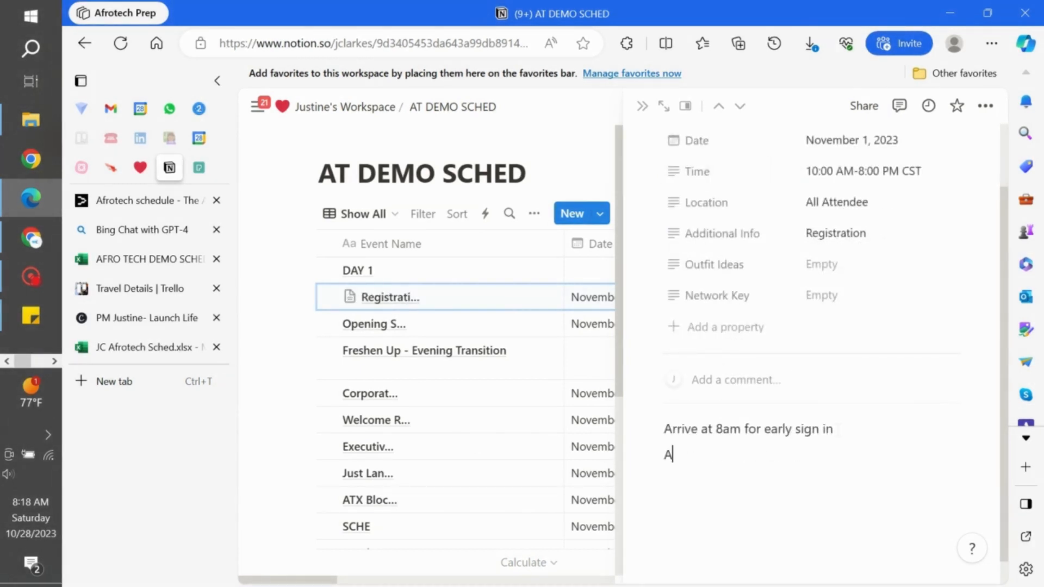
pyautogui.write('dd email confirm')
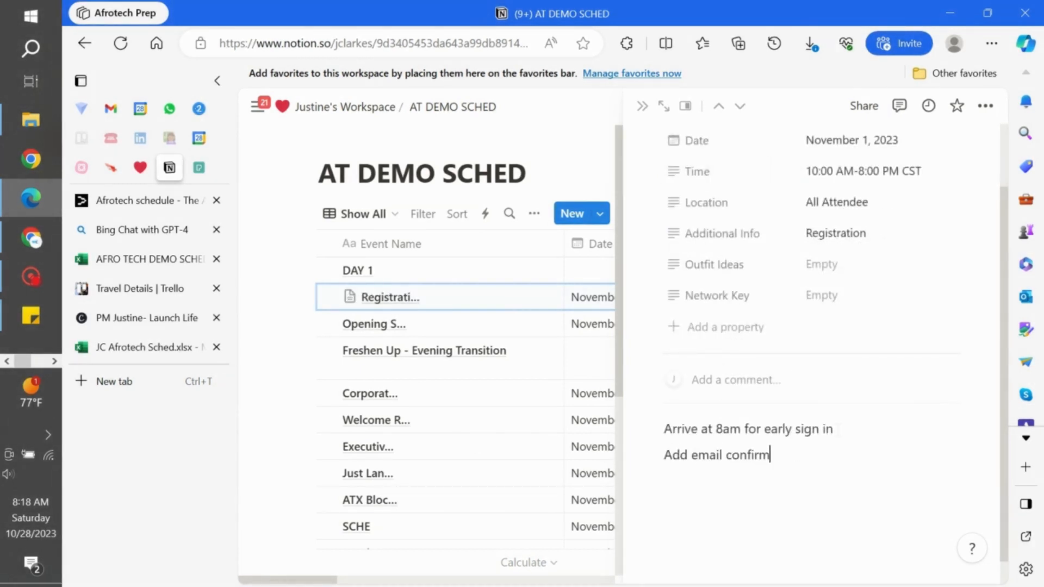
pyautogui.write('ari')
pyautogui.press('BackSpace')
pyautogui.press('BackSpace')
pyautogui.write('tion with ')
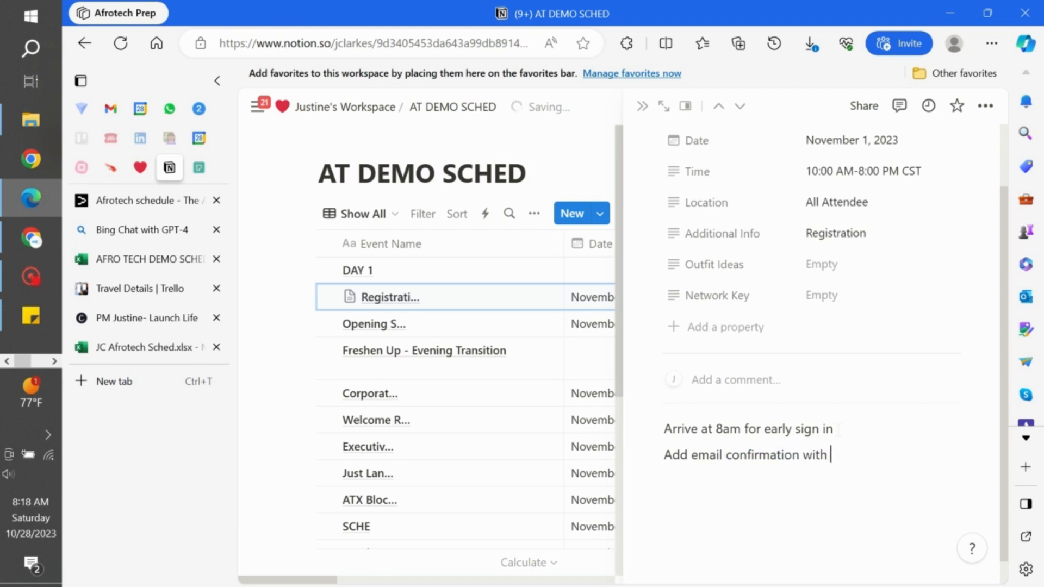
pyautogui.write('tiche')
pyautogui.press('BackSpace')
pyautogui.press('BackSpace')
pyautogui.write('ket')
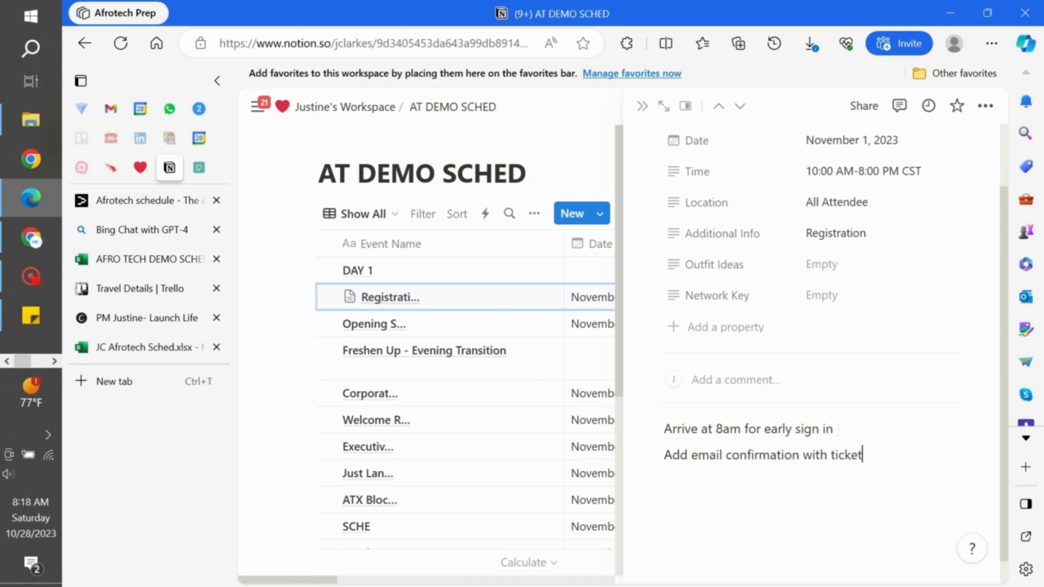
pyautogui.write(' info')
# - Add the lines "etc..." and "The possibilities are endless" to the Registration notes, ending the last one with a grinning face emoji
pyautogui.press('Return')
pyautogui.write('etc../')
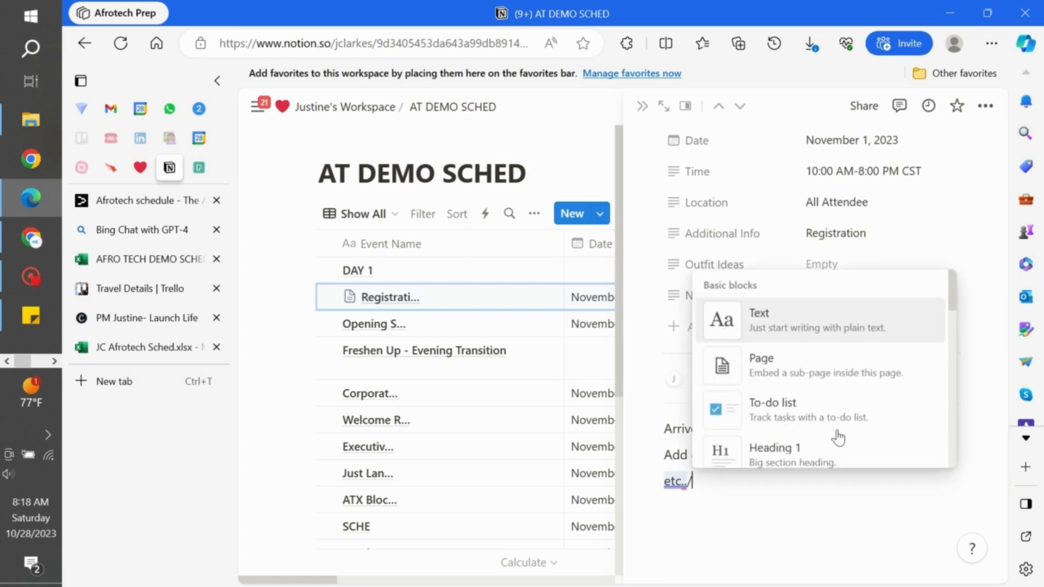
pyautogui.press('BackSpace')
pyautogui.write('.')
pyautogui.press('Return')
pyautogui.write('T')
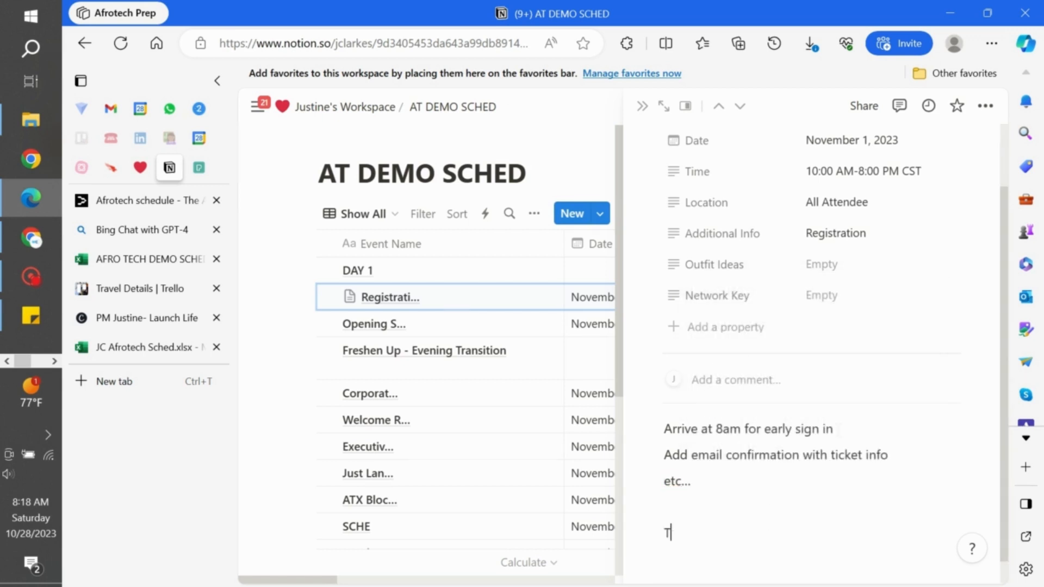
pyautogui.write('he possibilit')
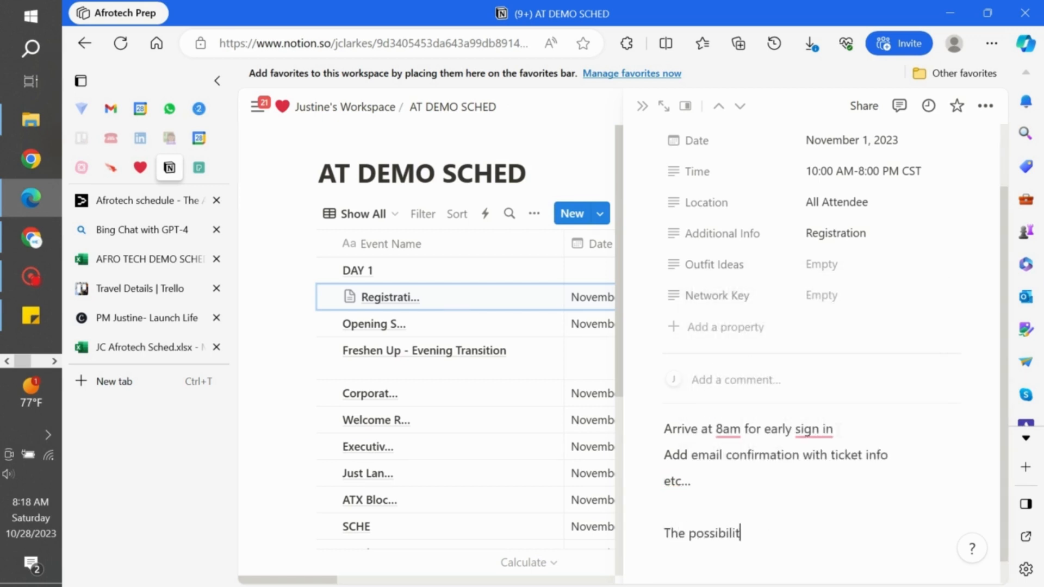
pyautogui.write('ies are endless :D')
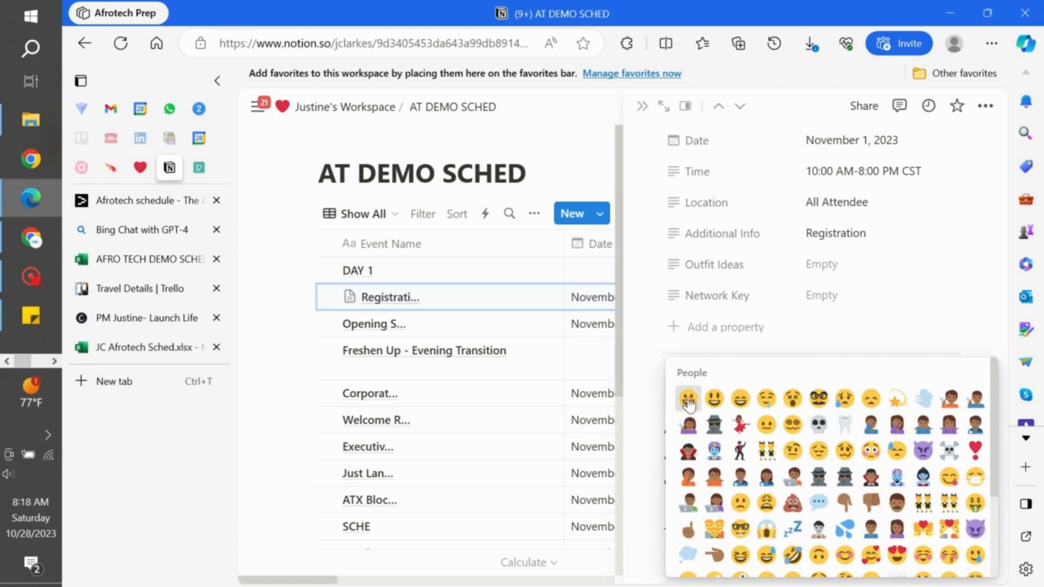
pyautogui.click(688, 401)
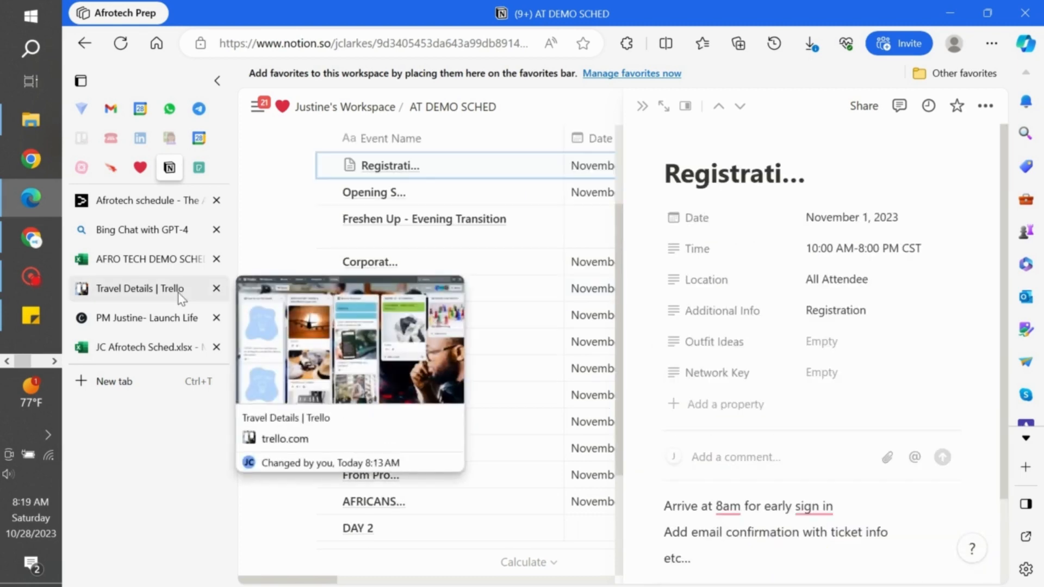
# - Copy the share link of the Travel Details board in Trello and add it as a comment on the Registration page in Notion
pyautogui.click(179, 294)
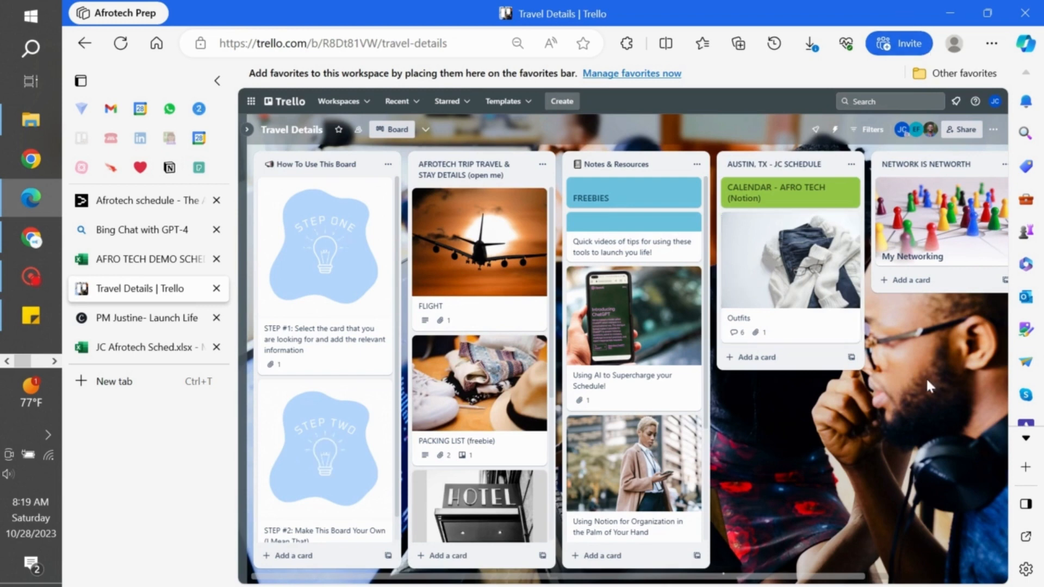
pyautogui.click(954, 129)
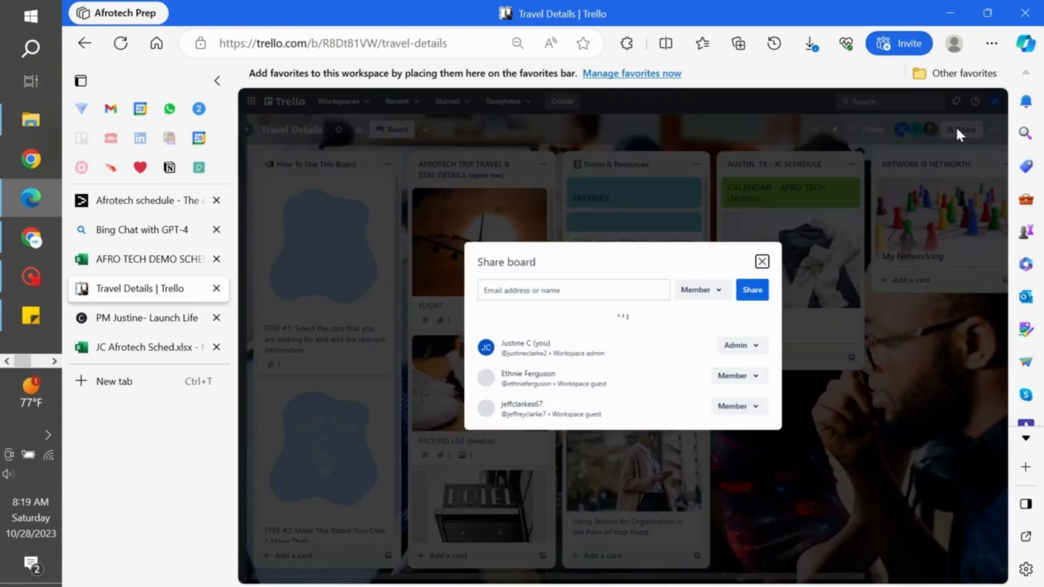
pyautogui.click(516, 326)
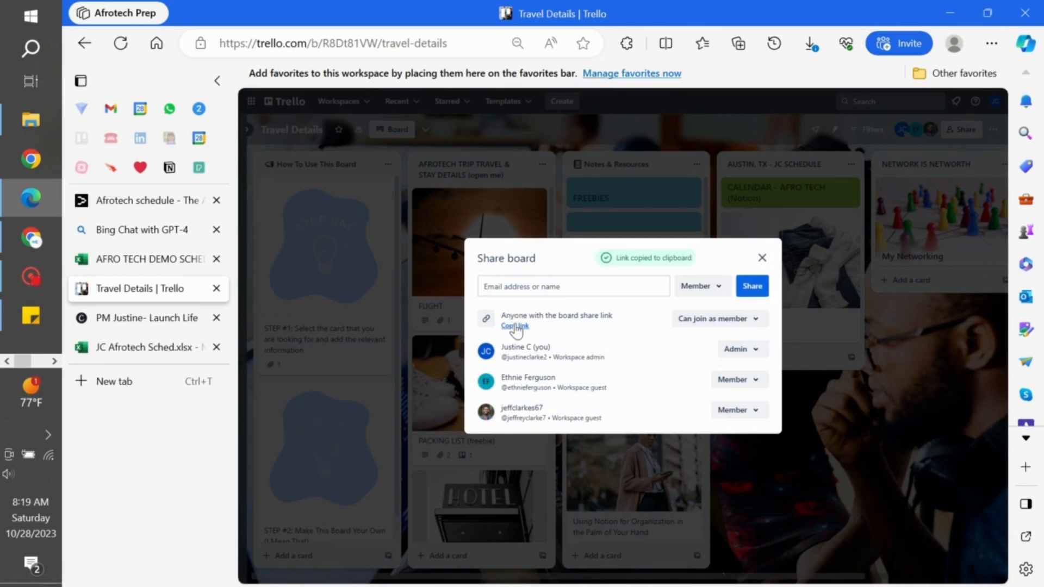
pyautogui.click(761, 257)
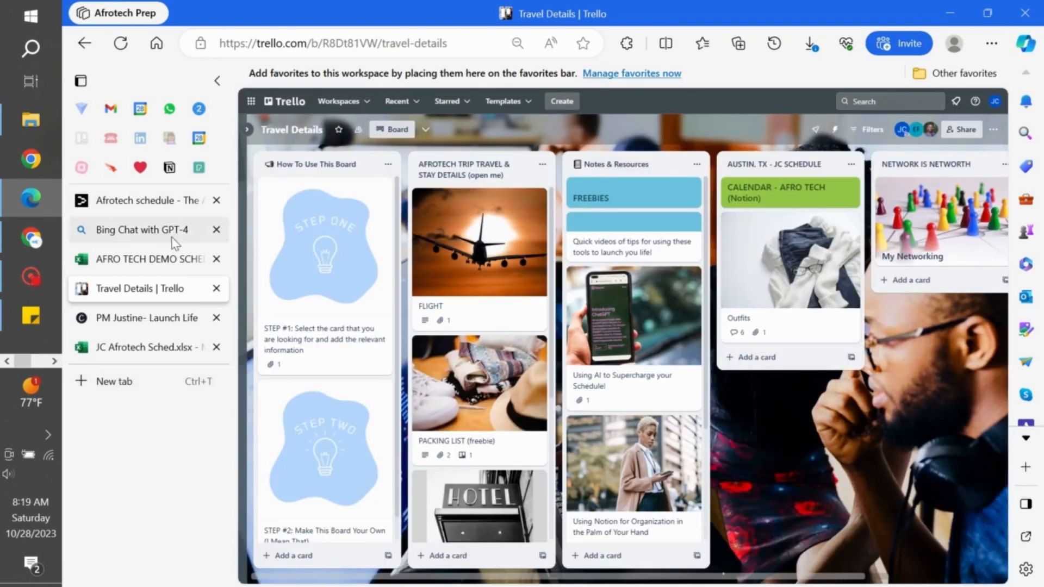
pyautogui.click(169, 167)
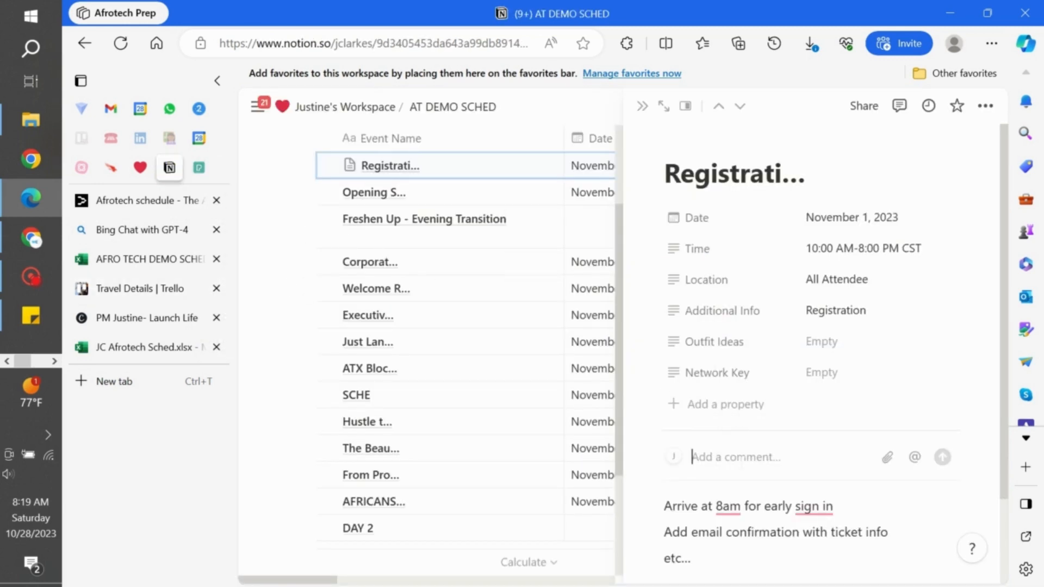
pyautogui.hotkey('ctrl', 'v')
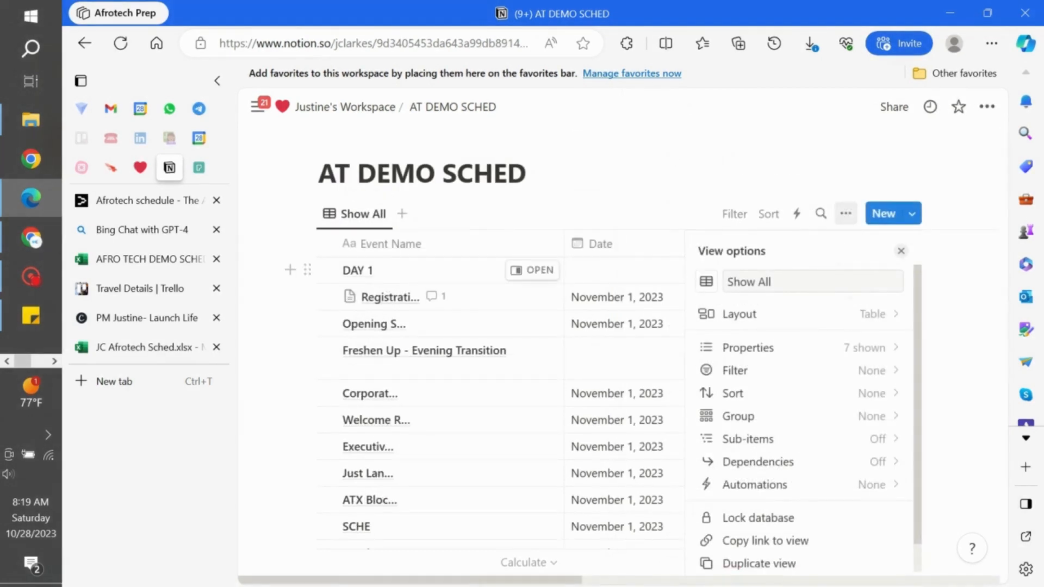
# - Change the schedule database's view layout to Calendar and look through the events on November 1
pyautogui.click(863, 316)
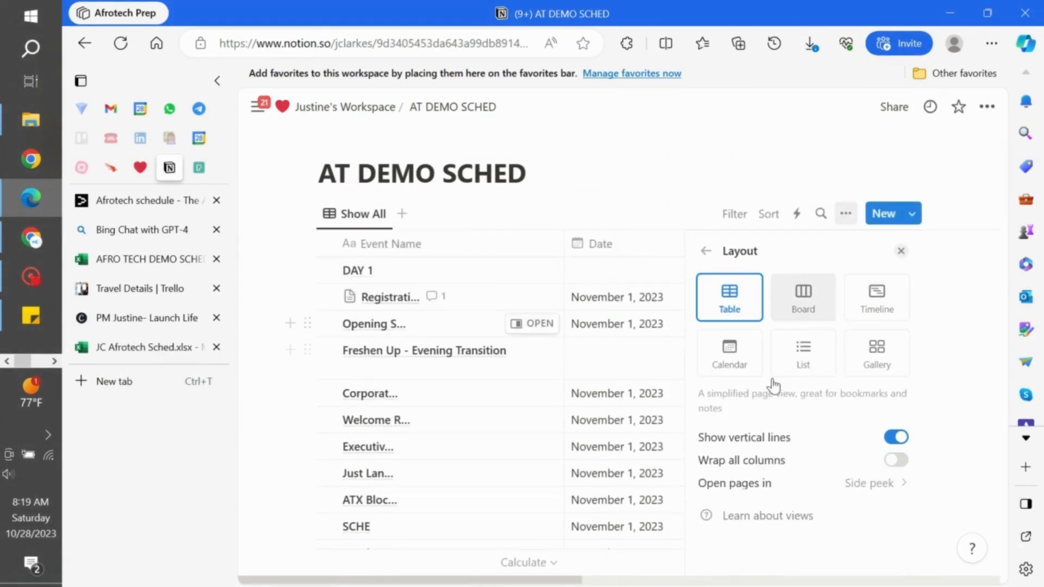
pyautogui.click(753, 369)
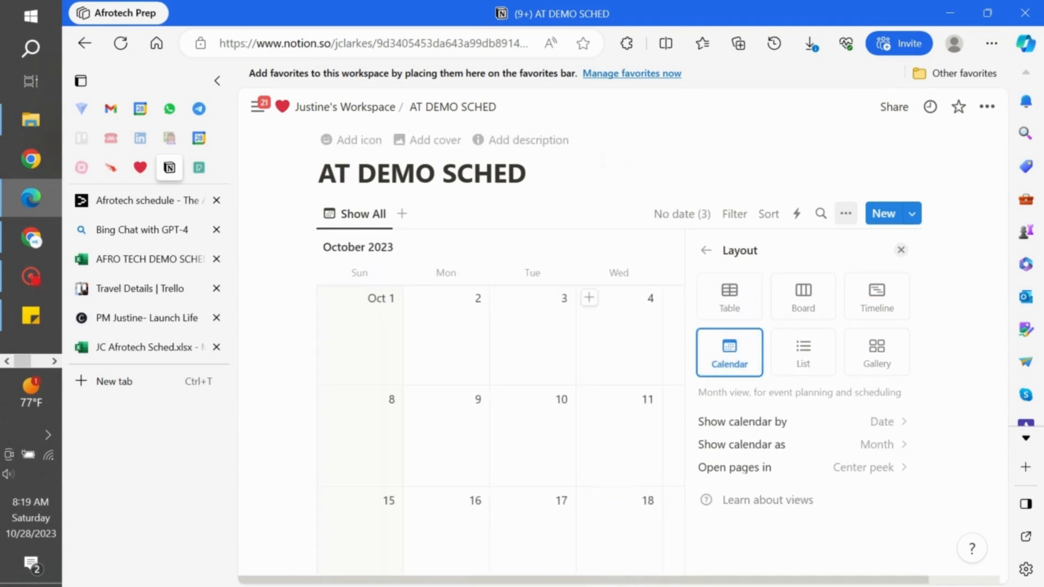
pyautogui.click(642, 170)
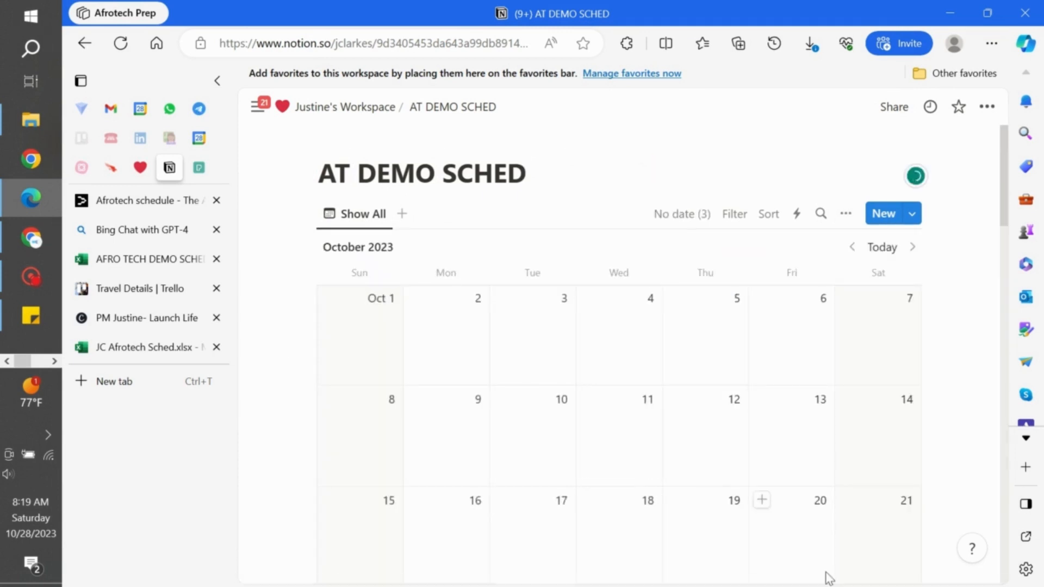
pyautogui.scroll(-6, 827, 577)
pyautogui.scroll(-3, 827, 577)
pyautogui.scroll(3, 827, 578)
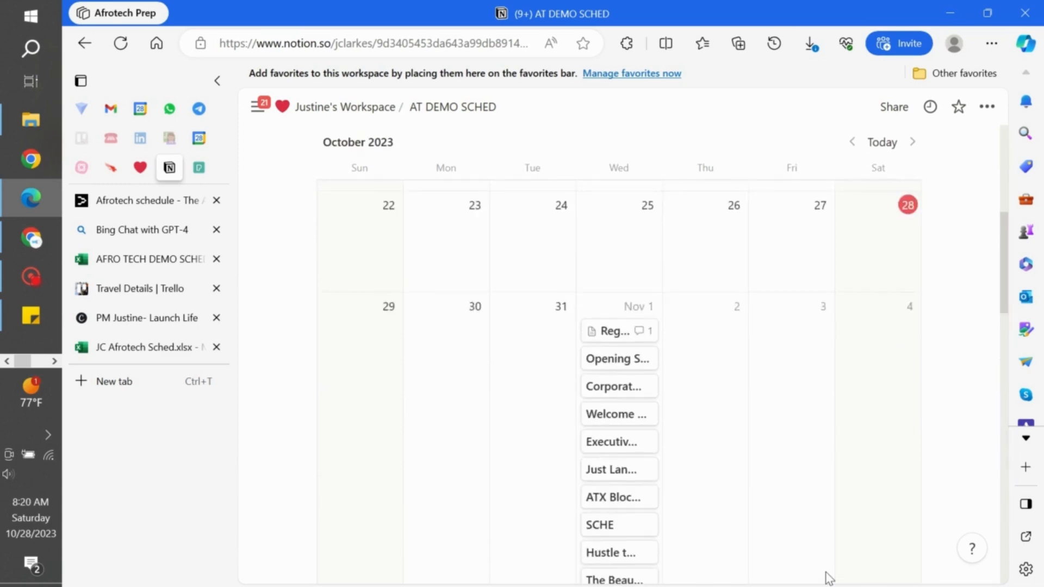
pyautogui.scroll(-2, 828, 577)
pyautogui.scroll(-1, 827, 577)
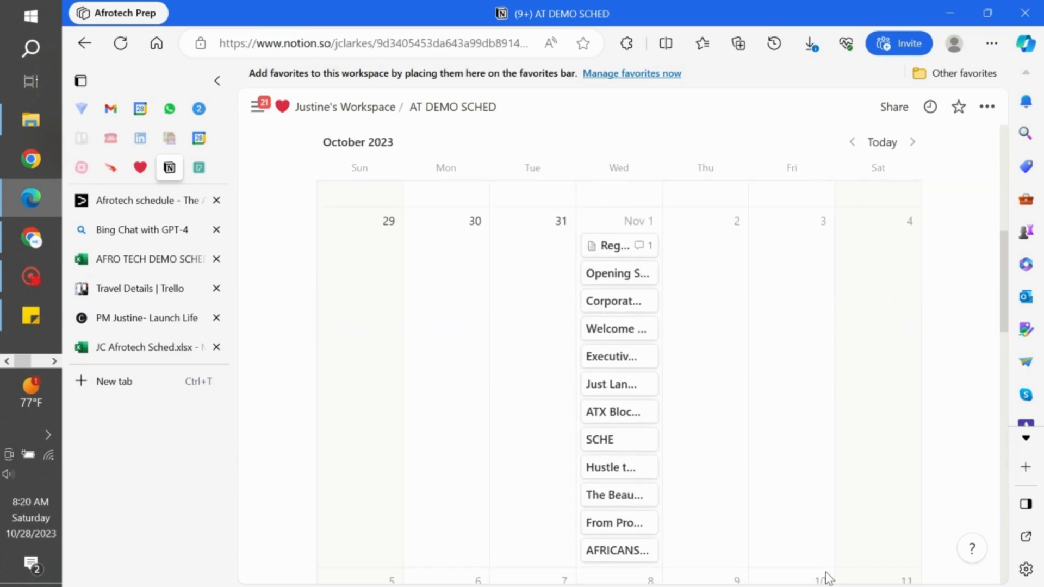